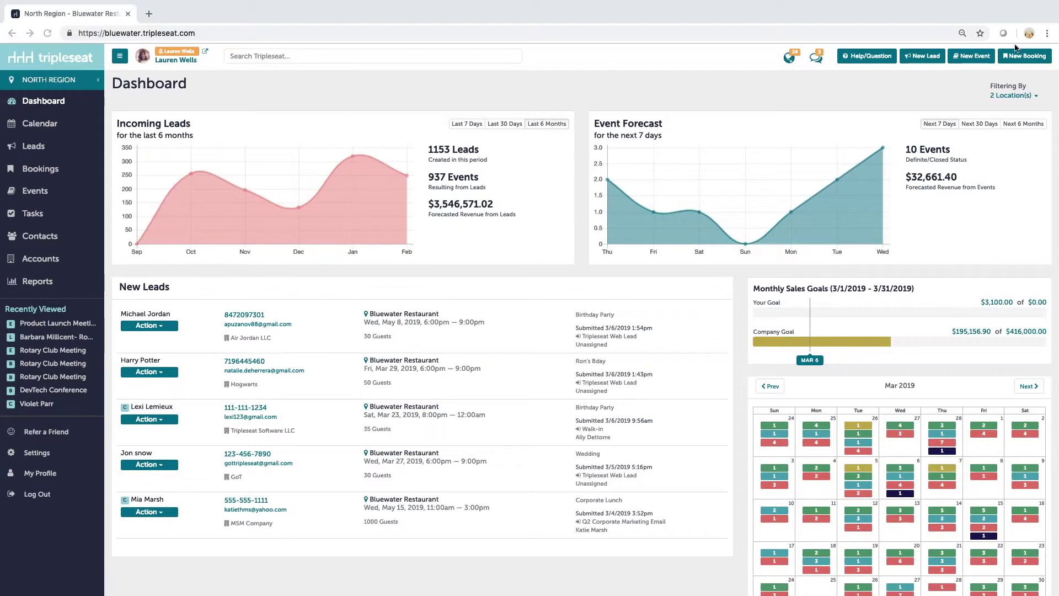
- Start a new booking named 'Lauren's Wedding Weekend'
click(1029, 70)
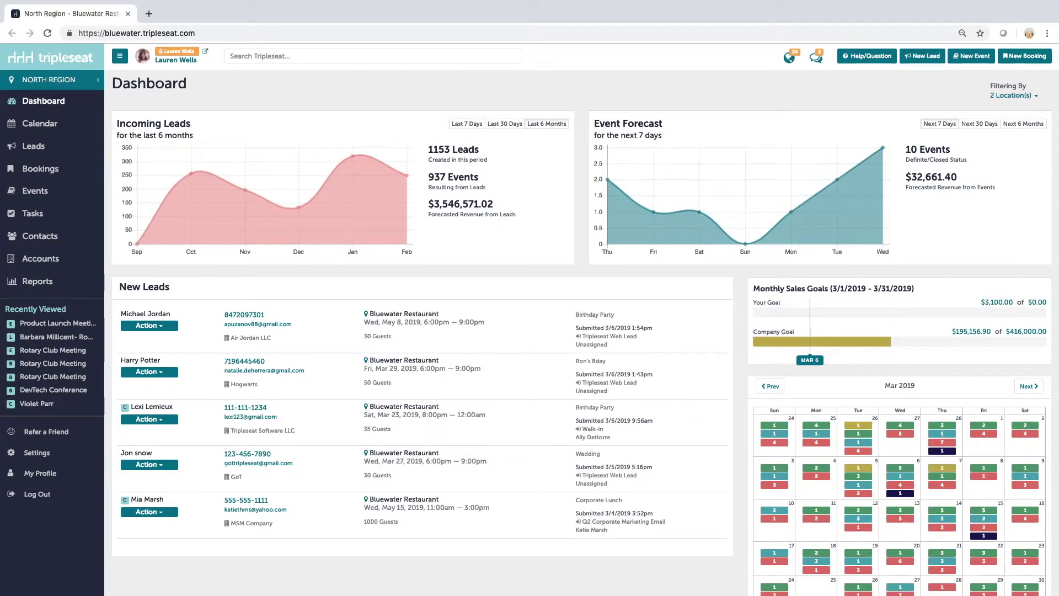
click(1027, 57)
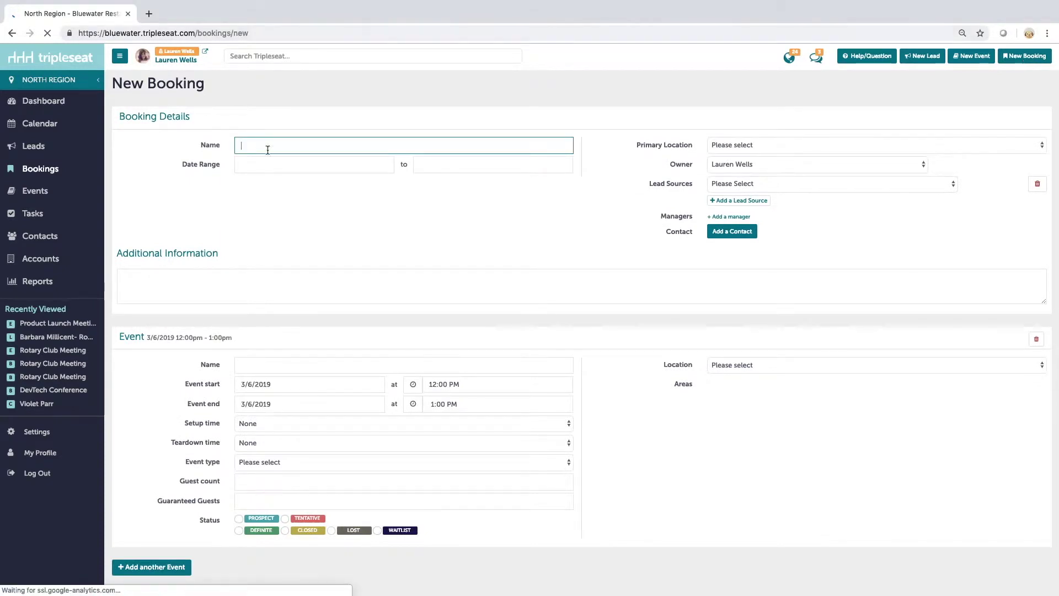
text(Lauren)
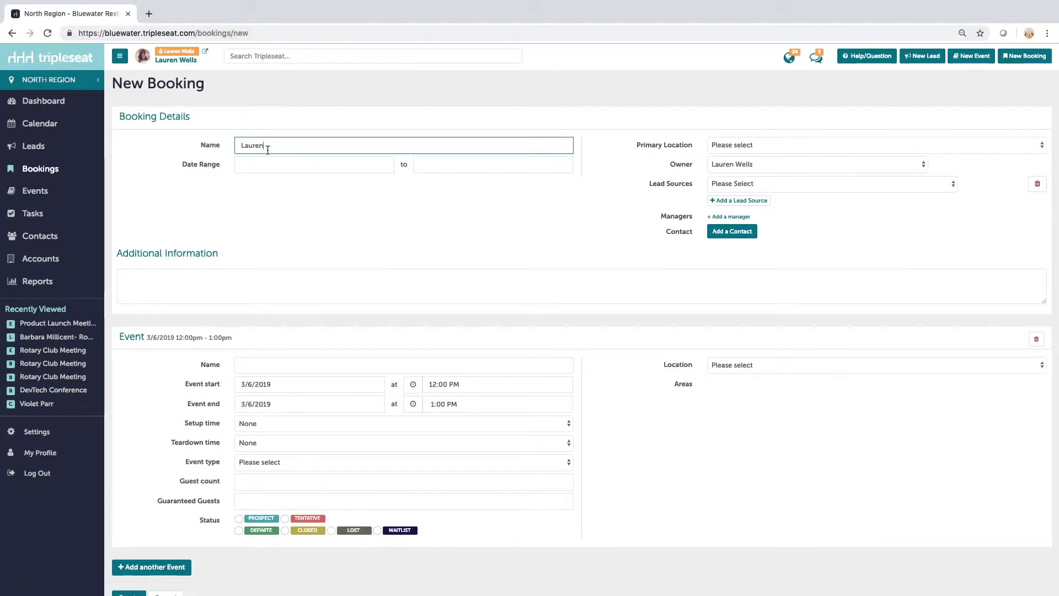
text('s Wedding Weke)
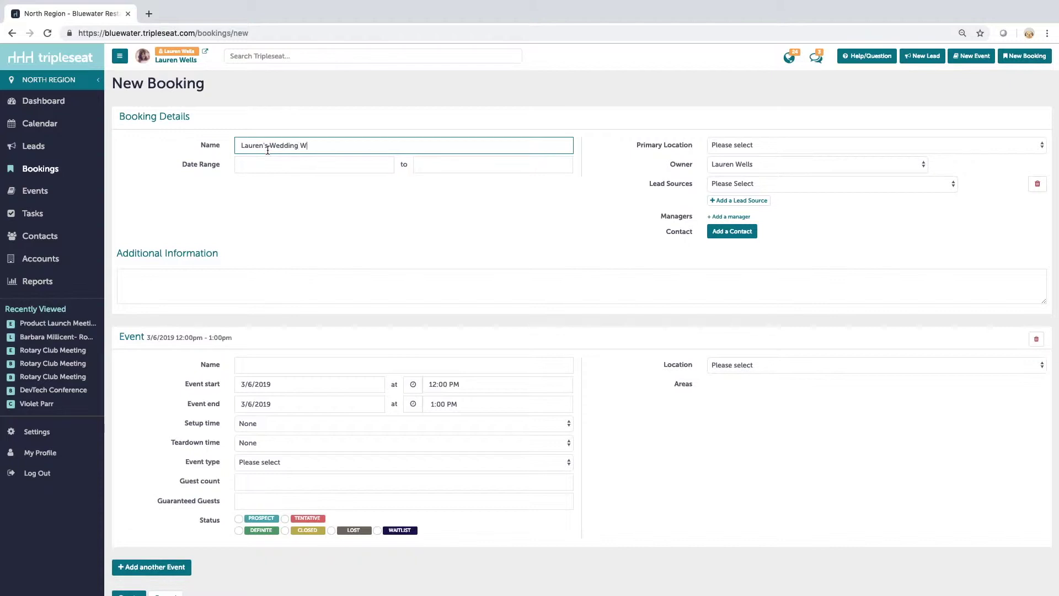
key(BackSpace)
key(BackSpace)
text(ekend)
- Set the booking date range from 4/19/2019 to 4/21/2019
click(305, 166)
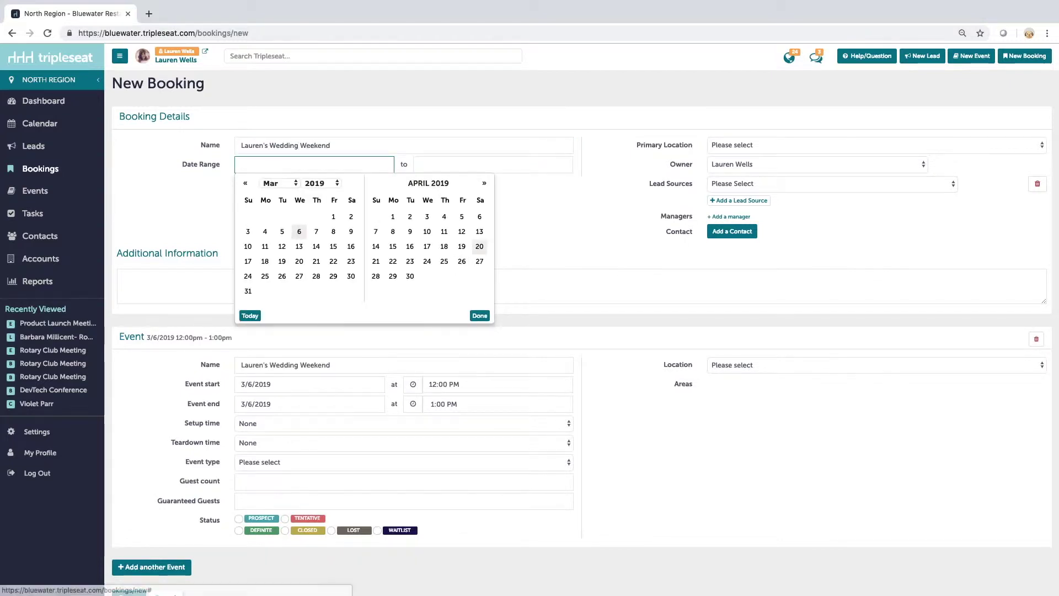
click(462, 246)
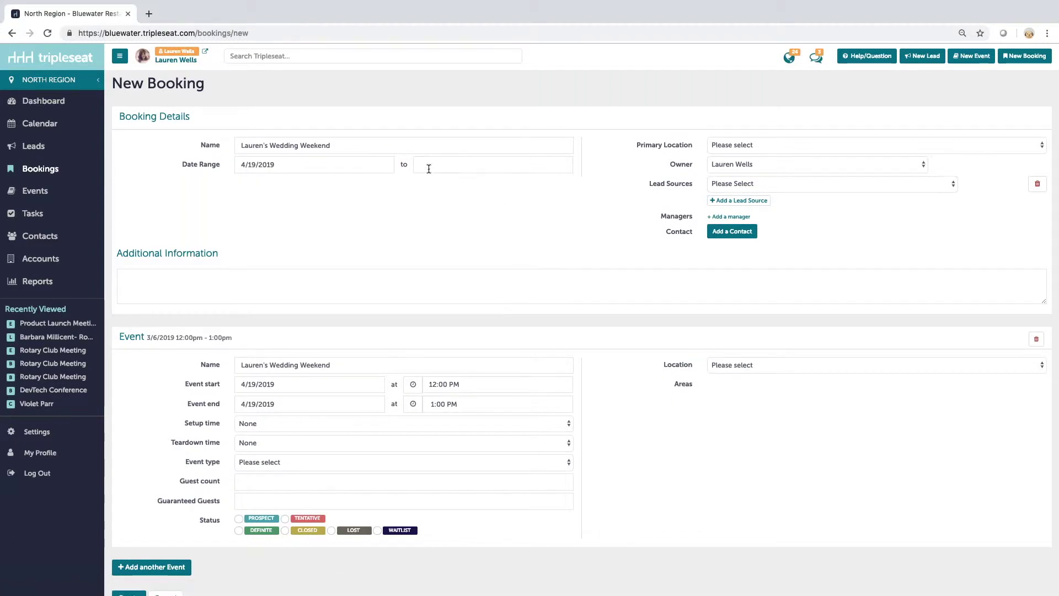
click(442, 165)
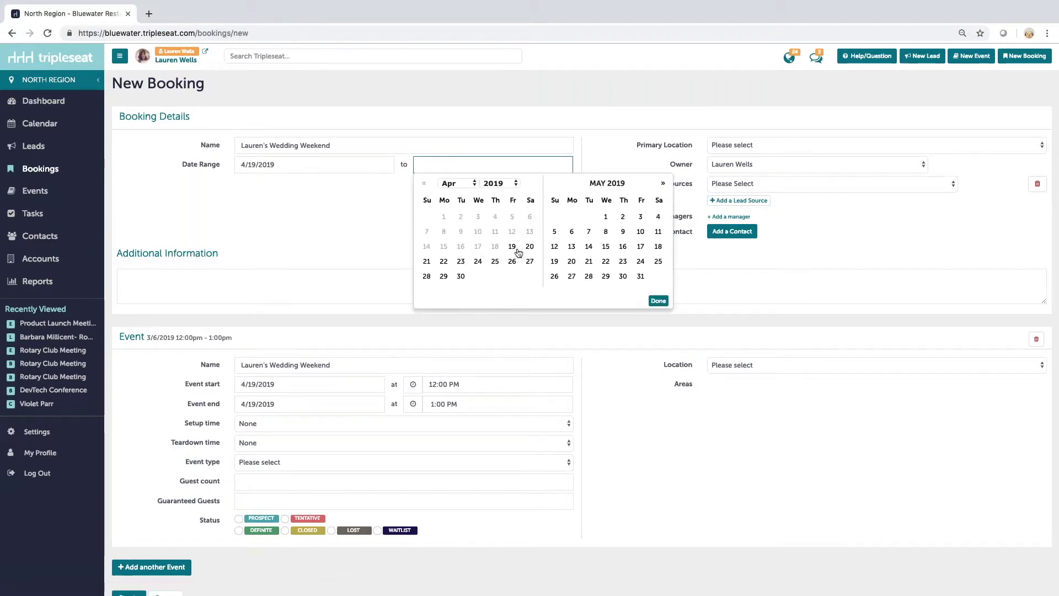
click(426, 261)
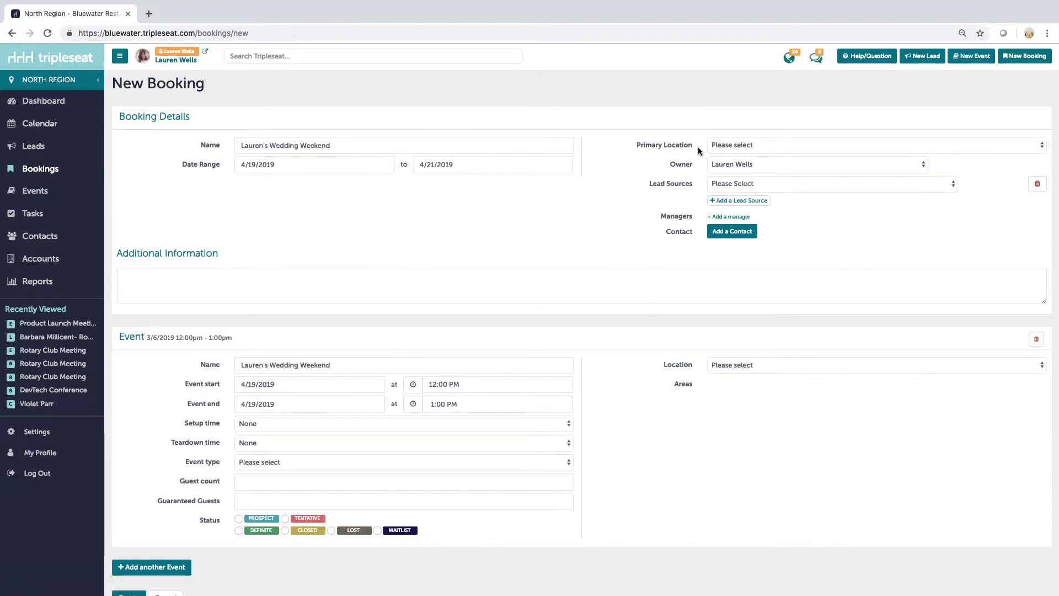
click(729, 145)
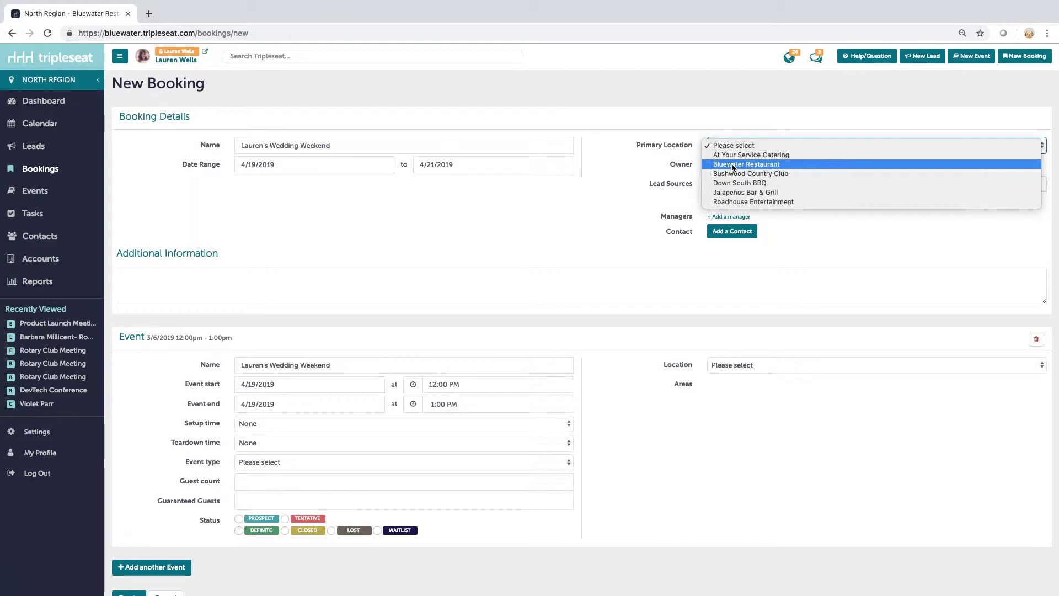
- Choose Bluewater Restaurant as primary location and attach the existing DevTech contact found by search
click(730, 163)
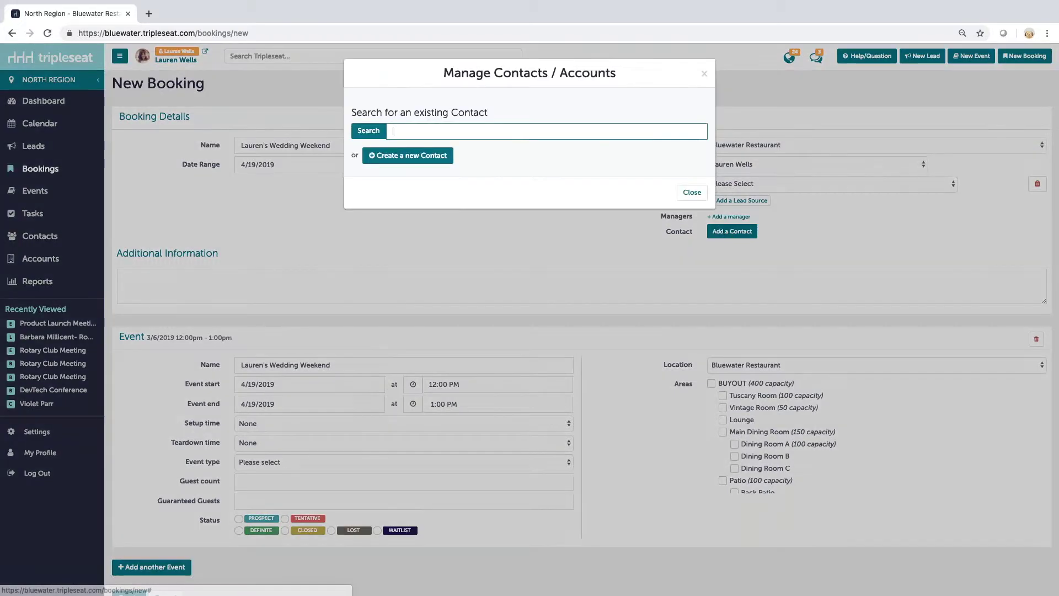
text(violet)
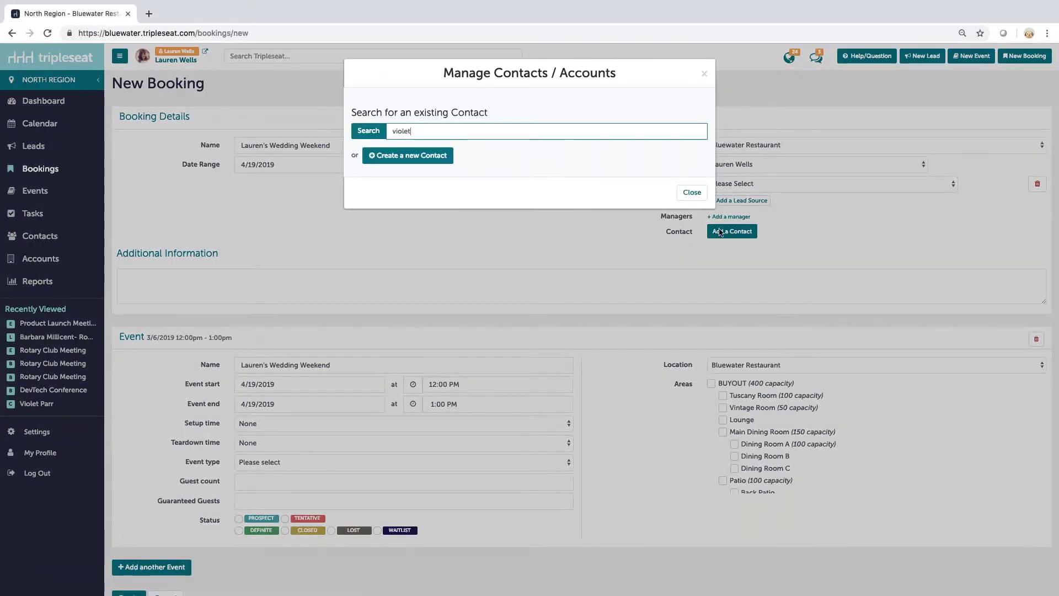
click(404, 197)
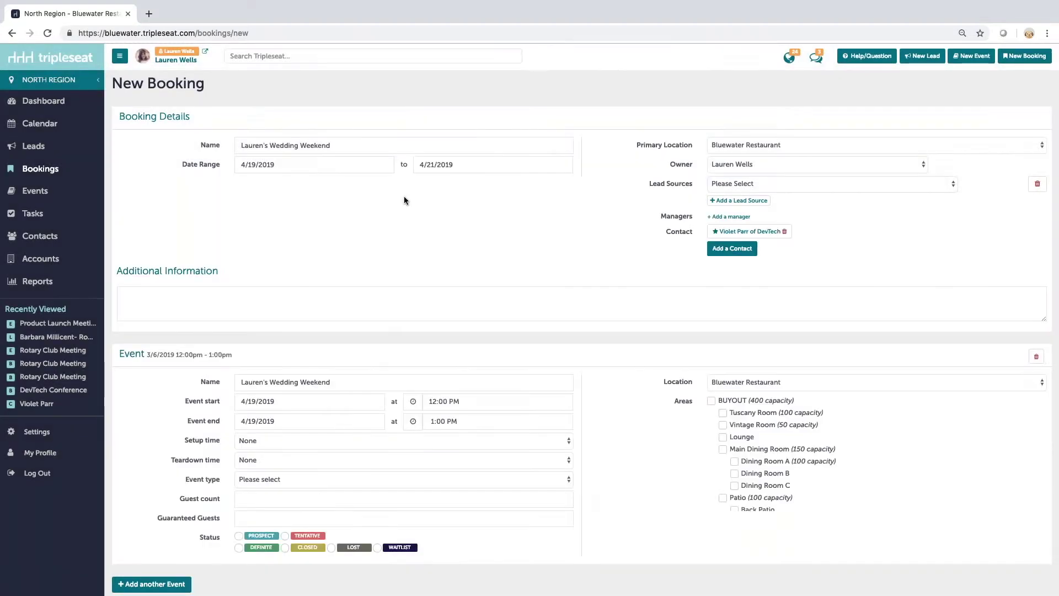
scroll(412, 229, down, 2)
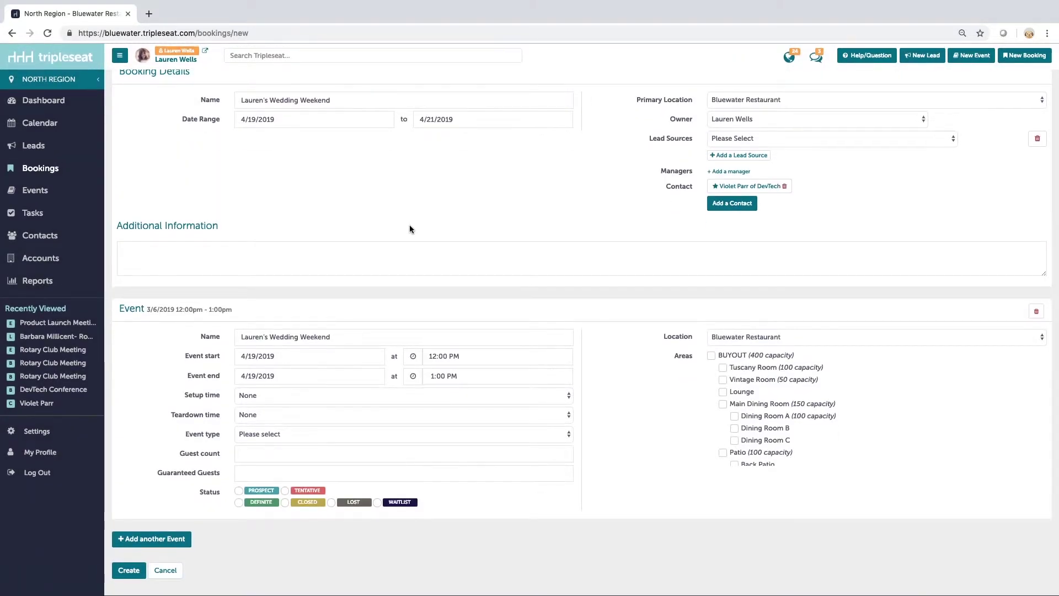
- Rename the first event to 'Lauren's Rehearsal Dinner', running 4:30 PM to 7:30 PM
scroll(256, 170, up, 2)
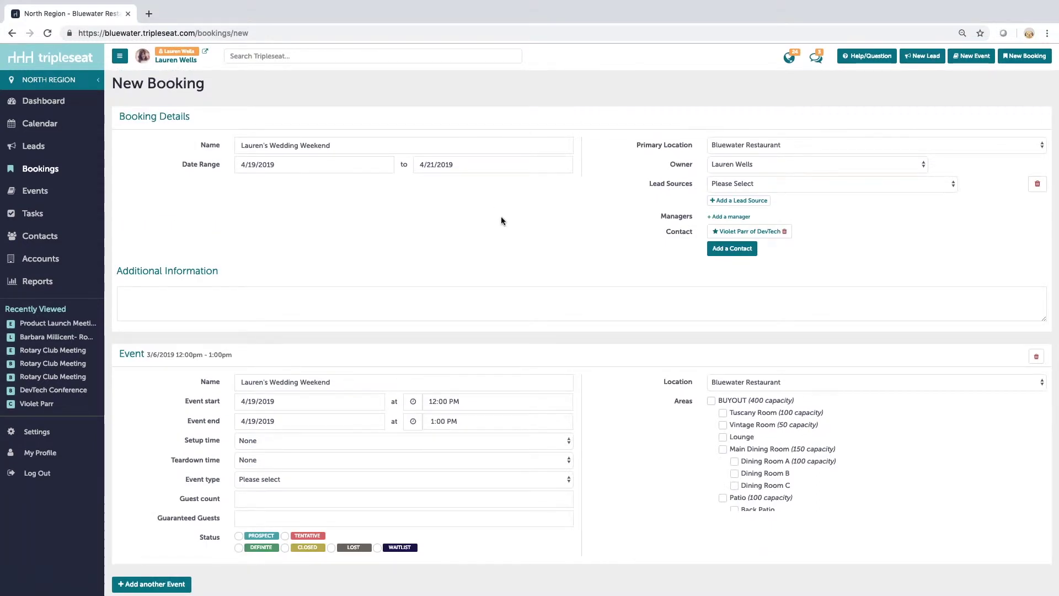
scroll(501, 218, down, 2)
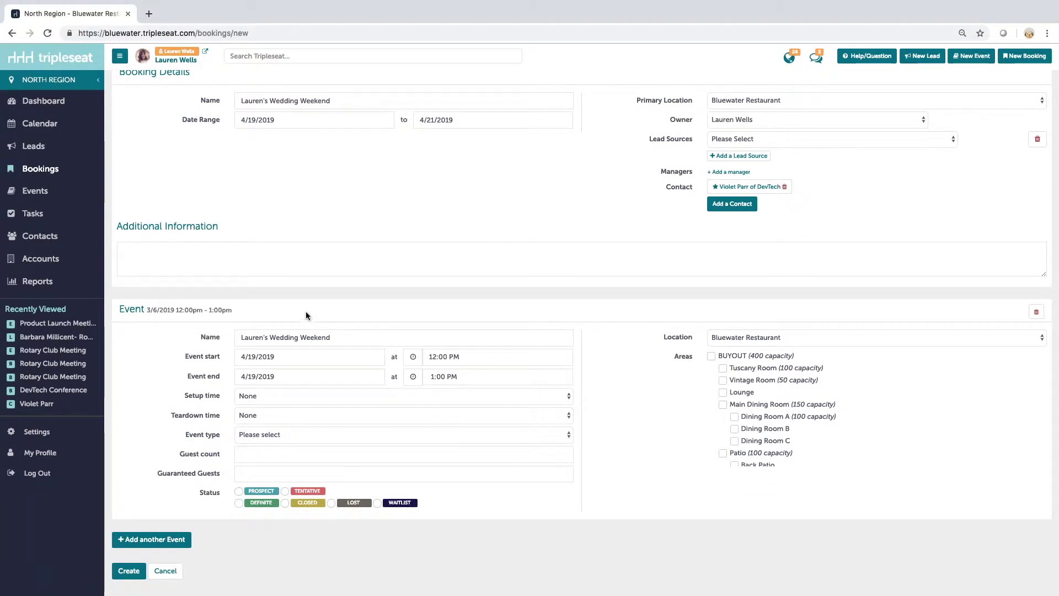
scroll(305, 312, down, 1)
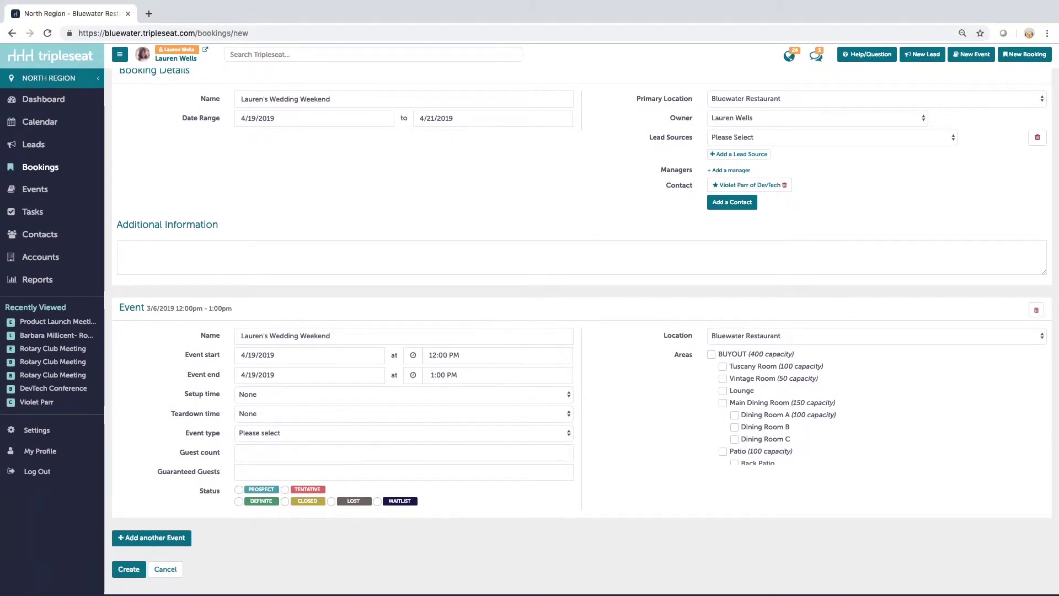
drag(343, 336, 272, 335)
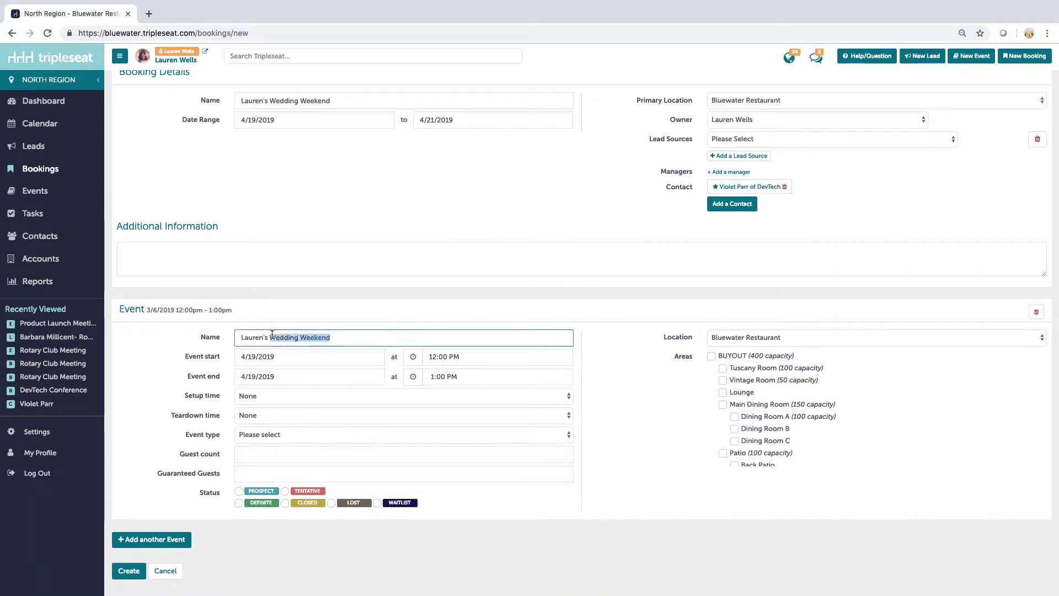
text(Rehearsal Dinner)
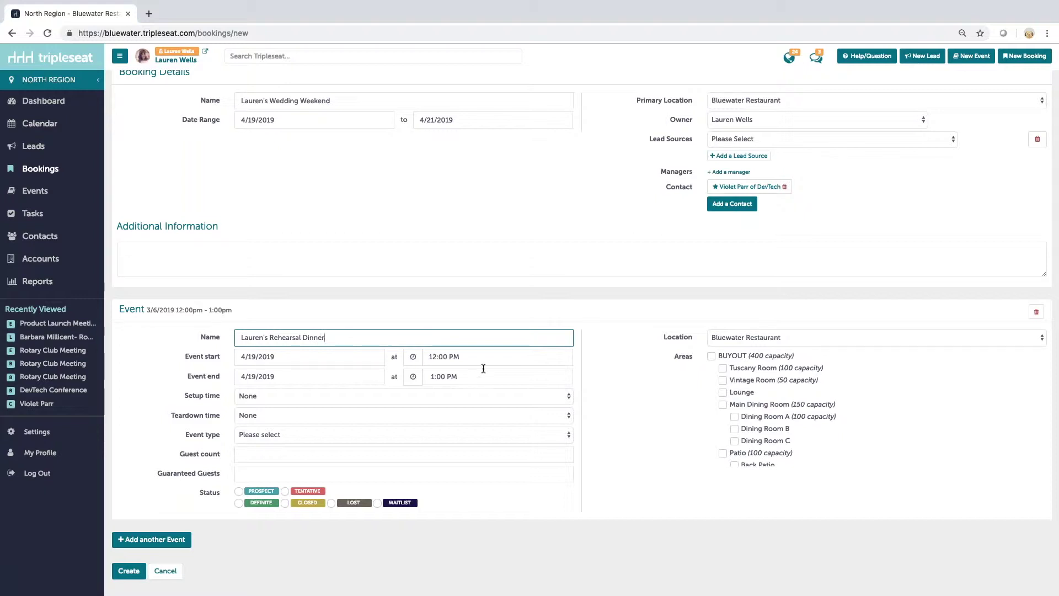
click(456, 357)
scroll(482, 404, down, 3)
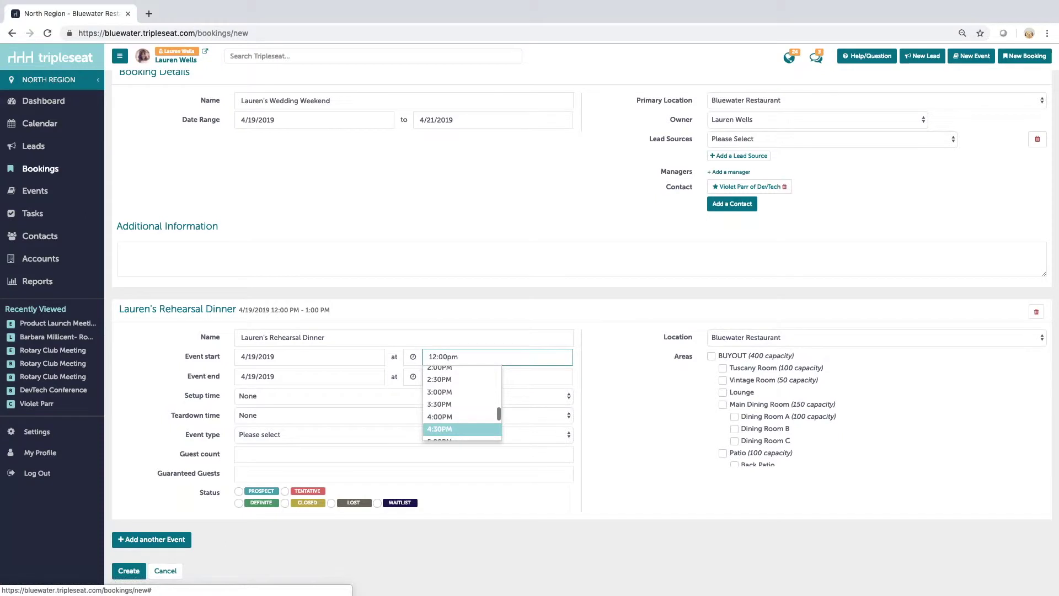
click(440, 429)
click(434, 377)
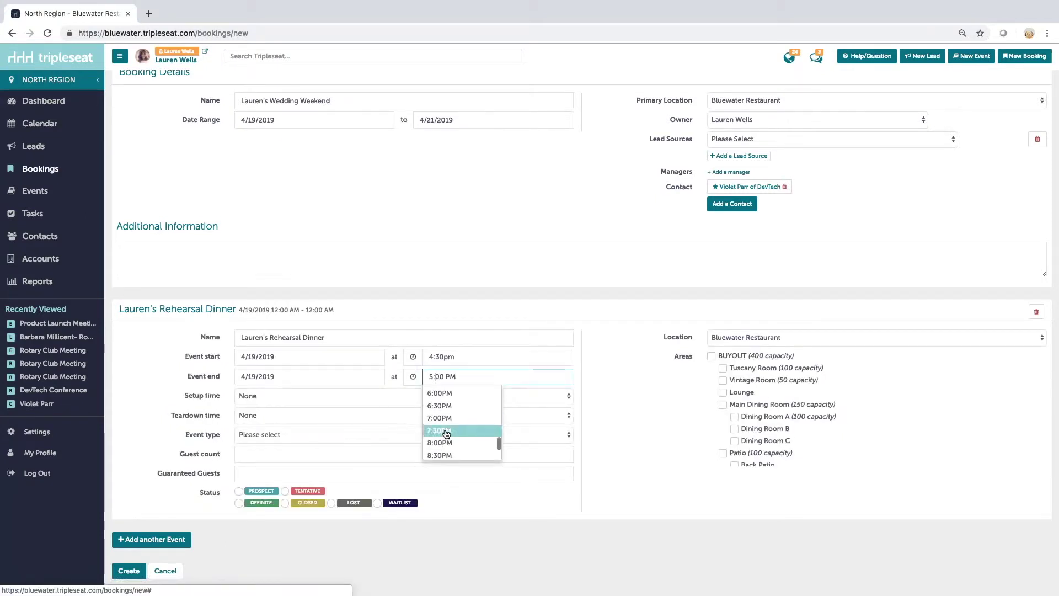
click(443, 393)
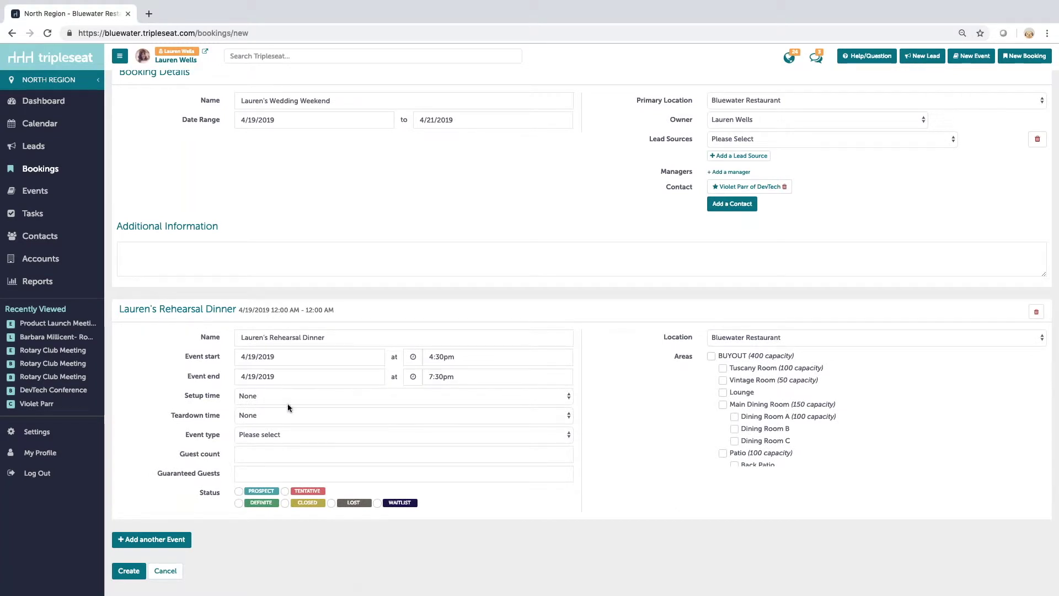
- Give the rehearsal dinner 60 guests, Dinner type, Prospect status and Dining Room A
click(252, 458)
text(6)
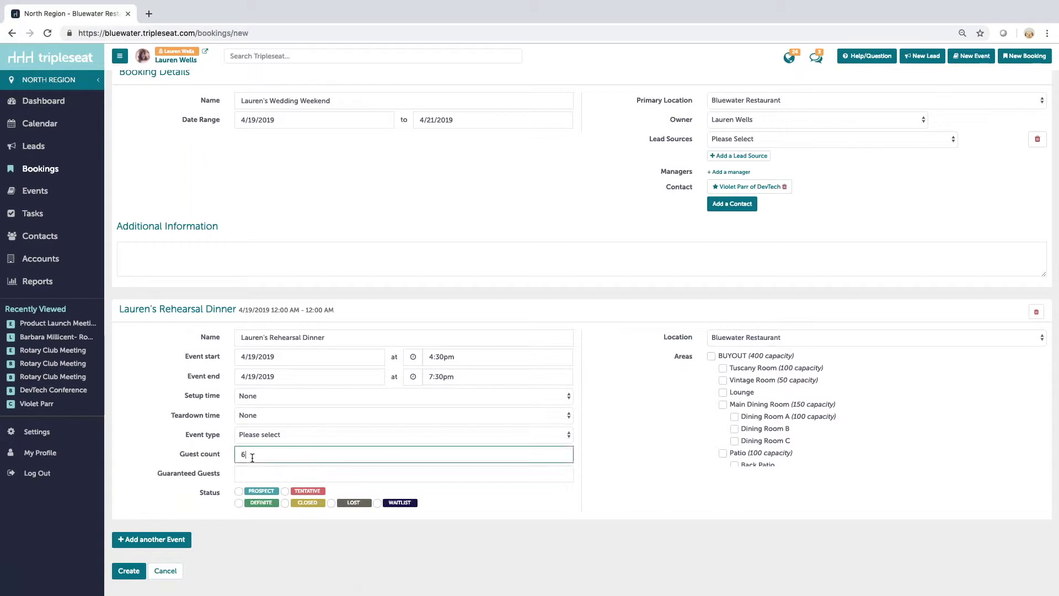
text(0)
click(254, 439)
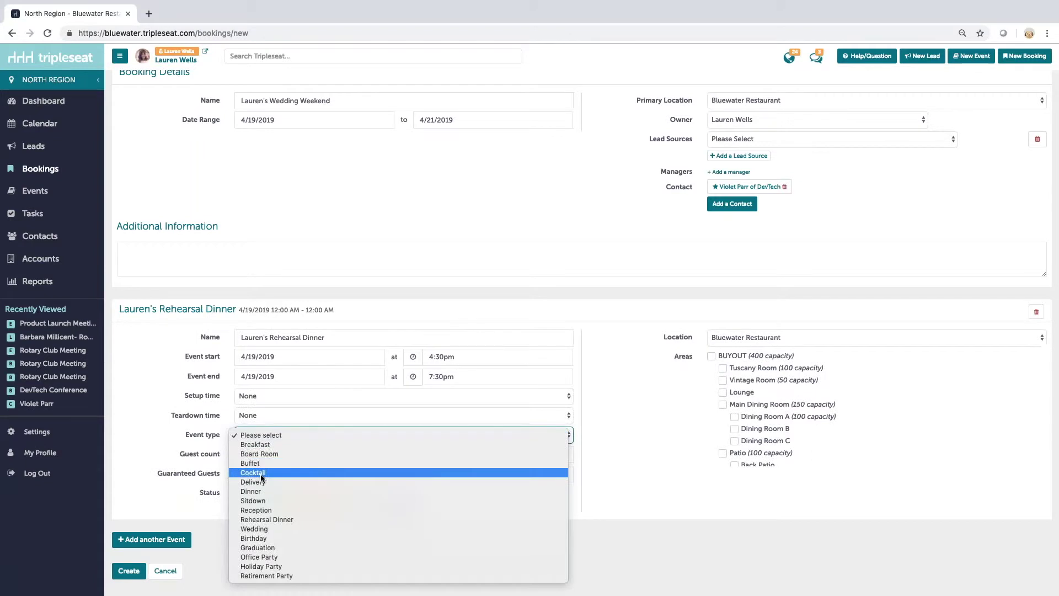
click(258, 491)
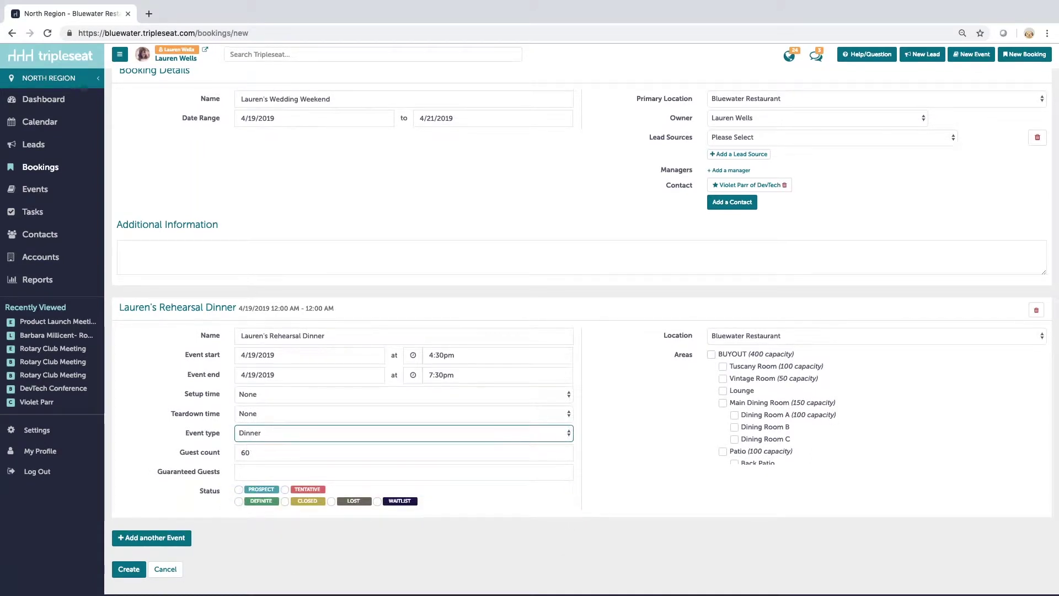
click(237, 492)
click(734, 417)
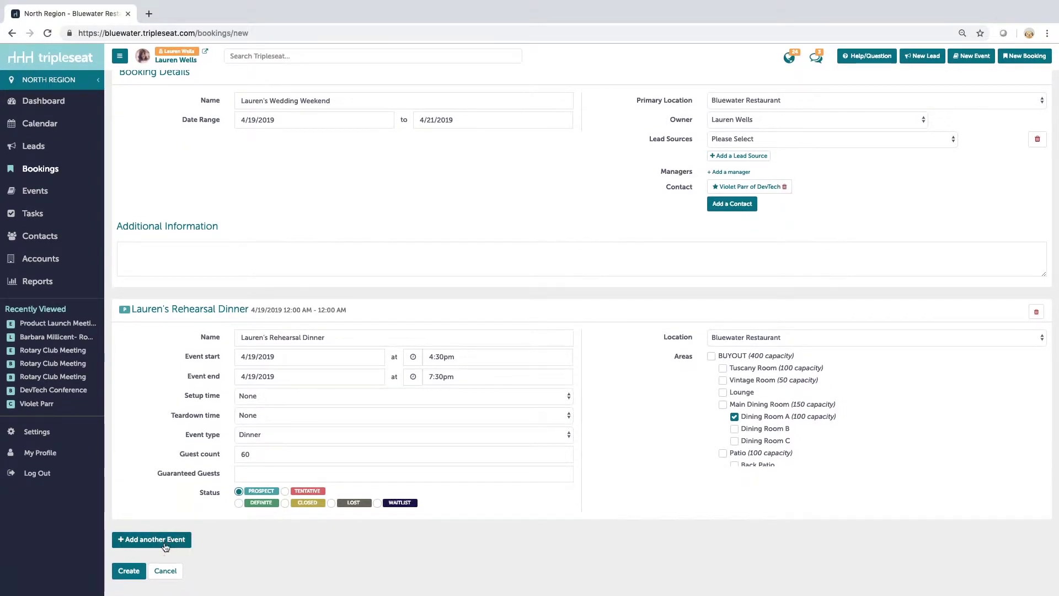
click(167, 543)
- Name the second event 'Lauren's Wedding Reception' on 4/20/2019, 5:30pm to 11:30pm
scroll(176, 482, down, 1)
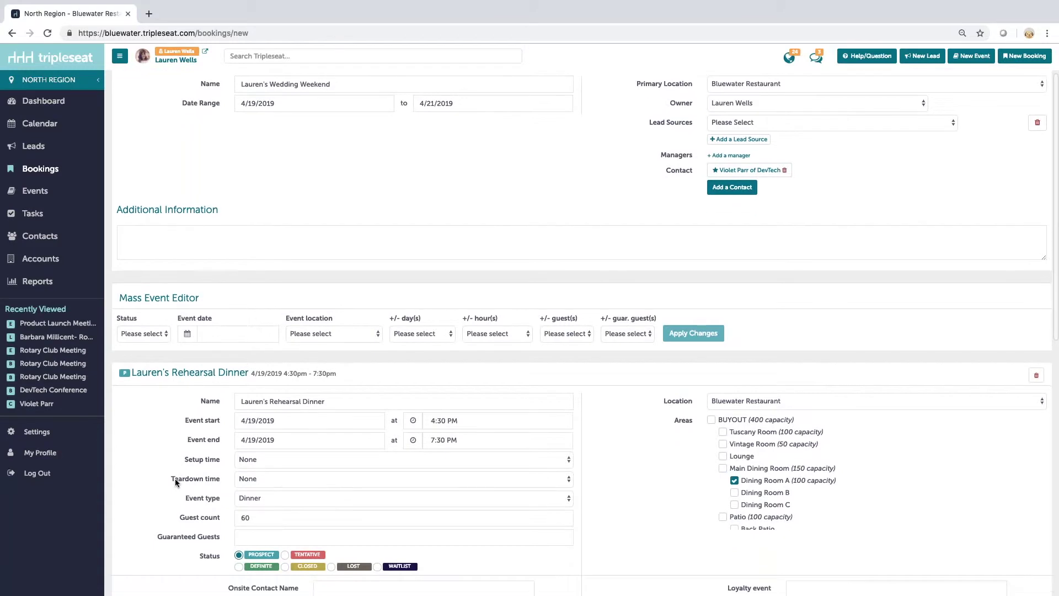
scroll(175, 480, down, 3)
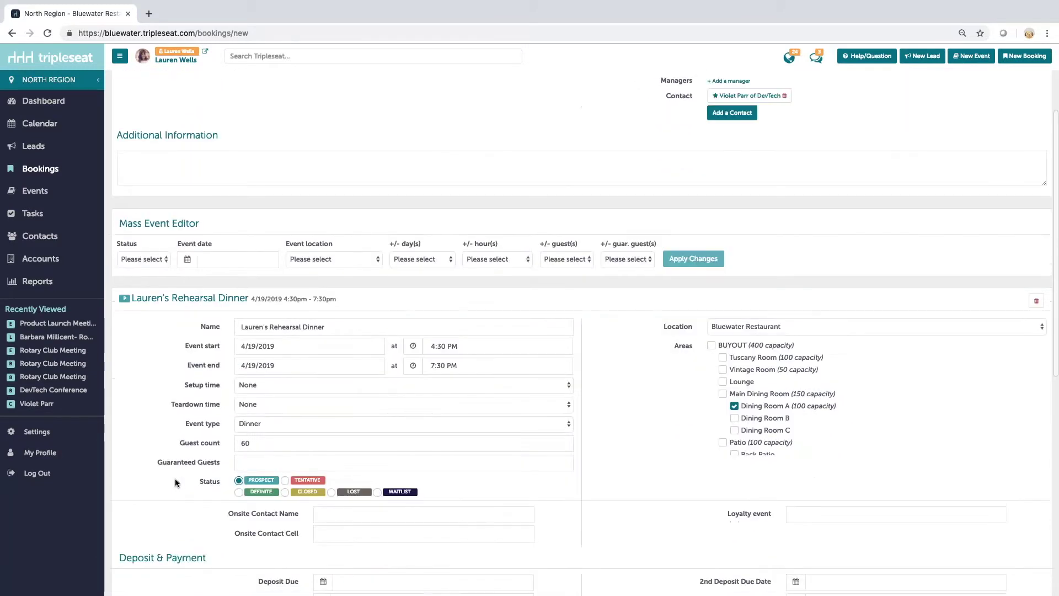
scroll(175, 480, down, 3)
scroll(174, 479, down, 1)
click(251, 411)
text(Lauren's)
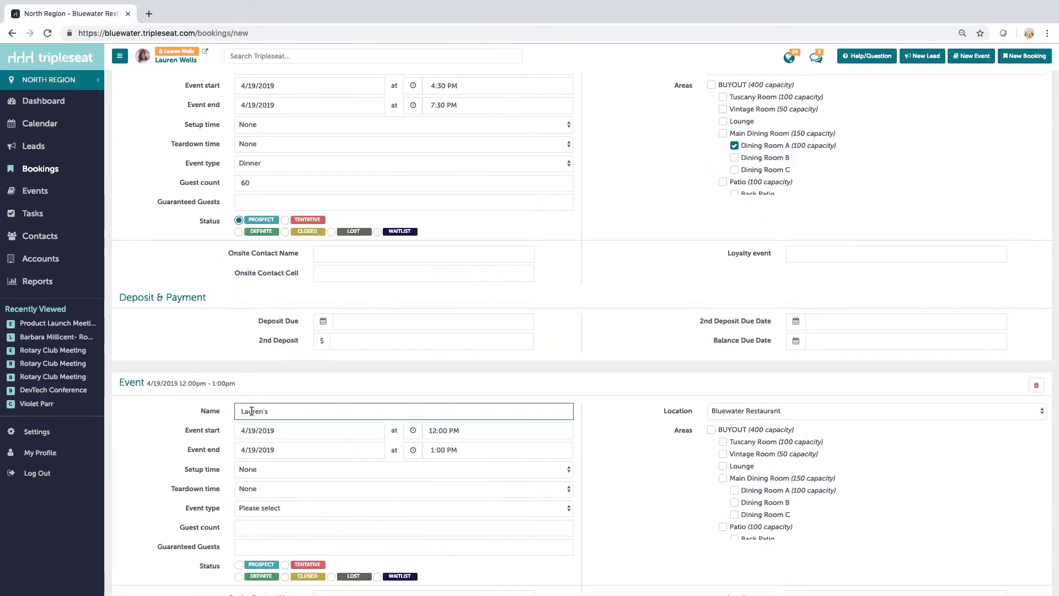
text( Wedding Reception)
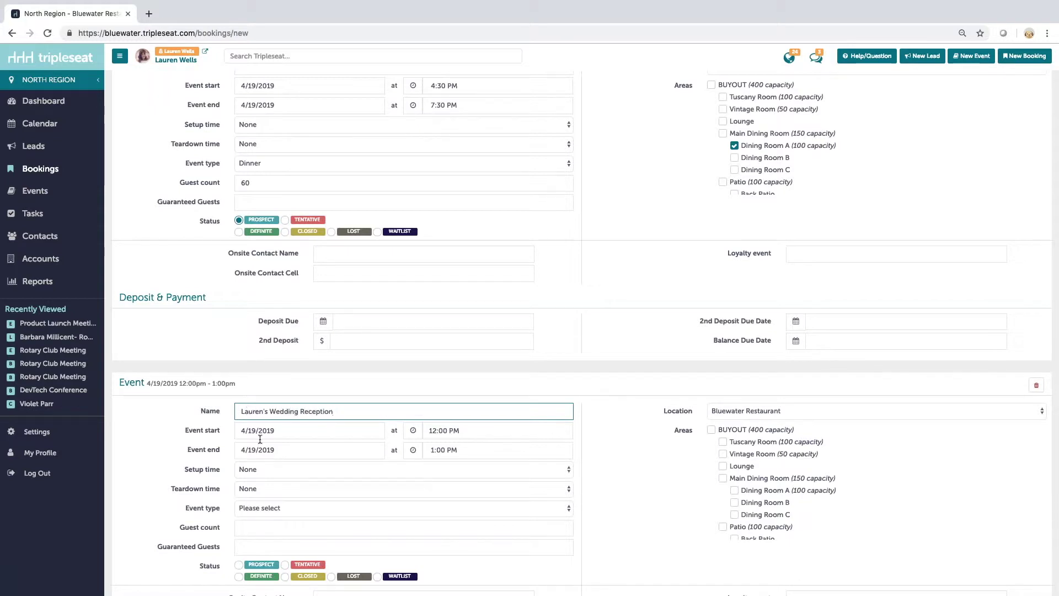
click(263, 430)
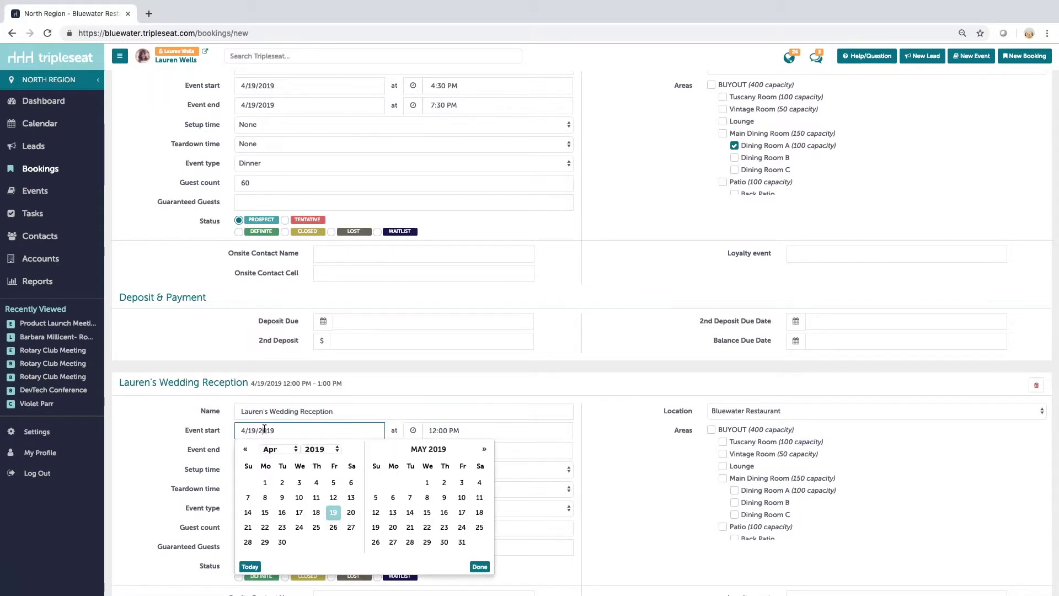
click(352, 513)
click(474, 431)
scroll(476, 479, down, 5)
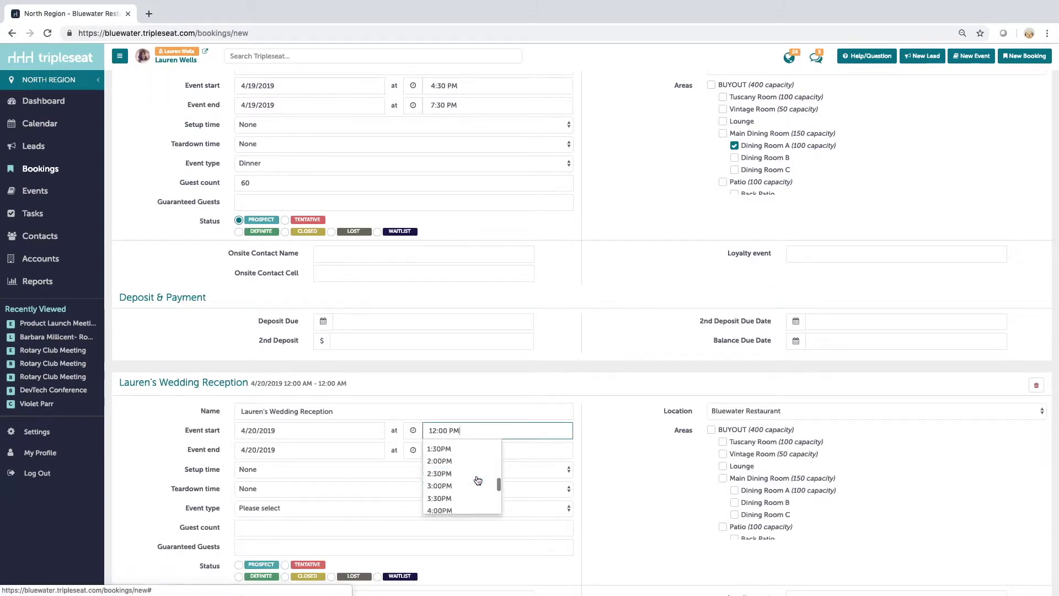
click(440, 468)
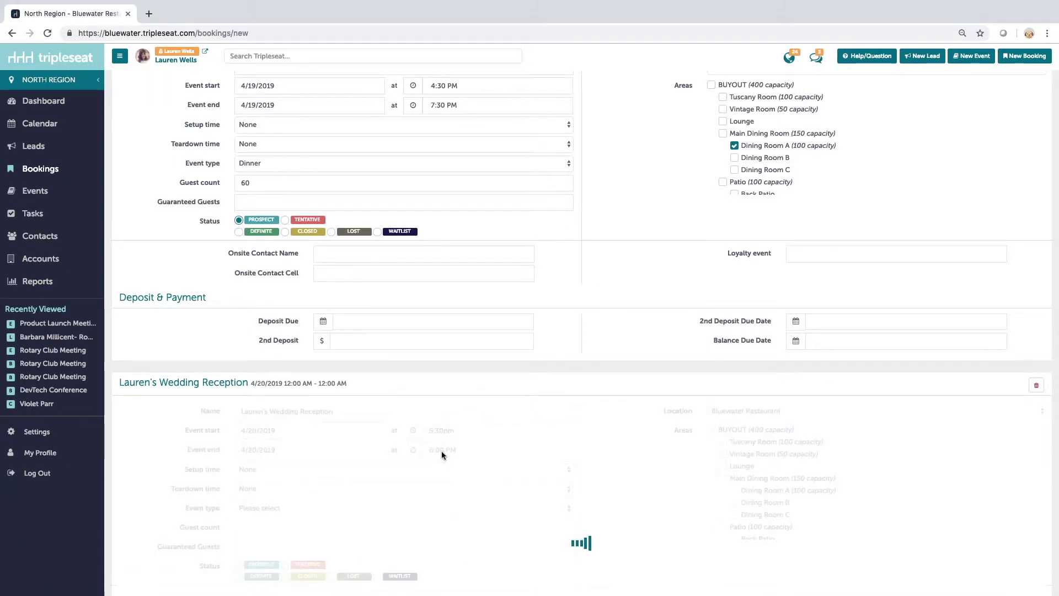
click(442, 451)
scroll(457, 478, down, 5)
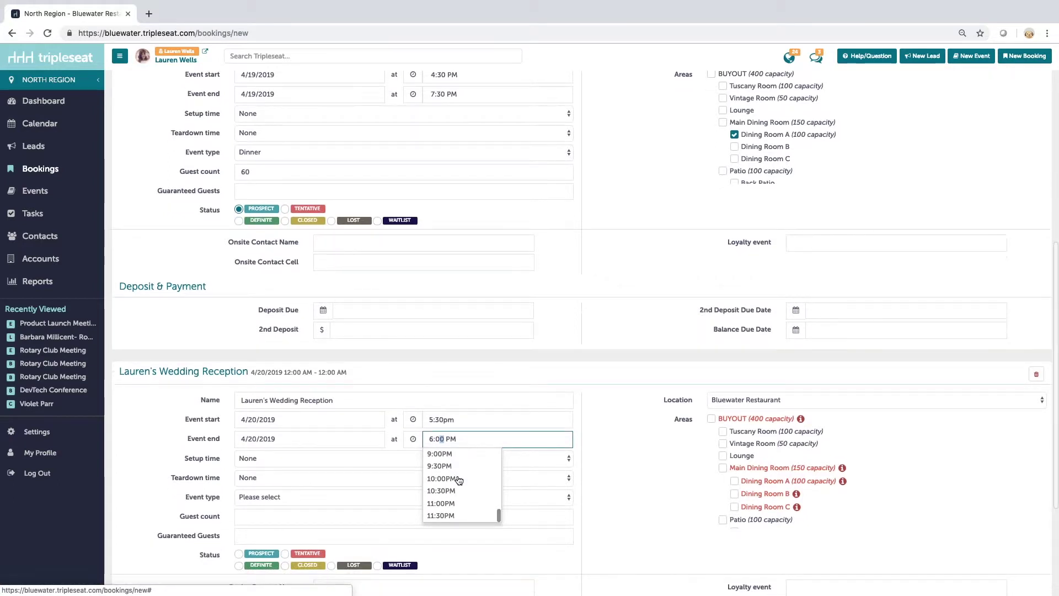
click(451, 516)
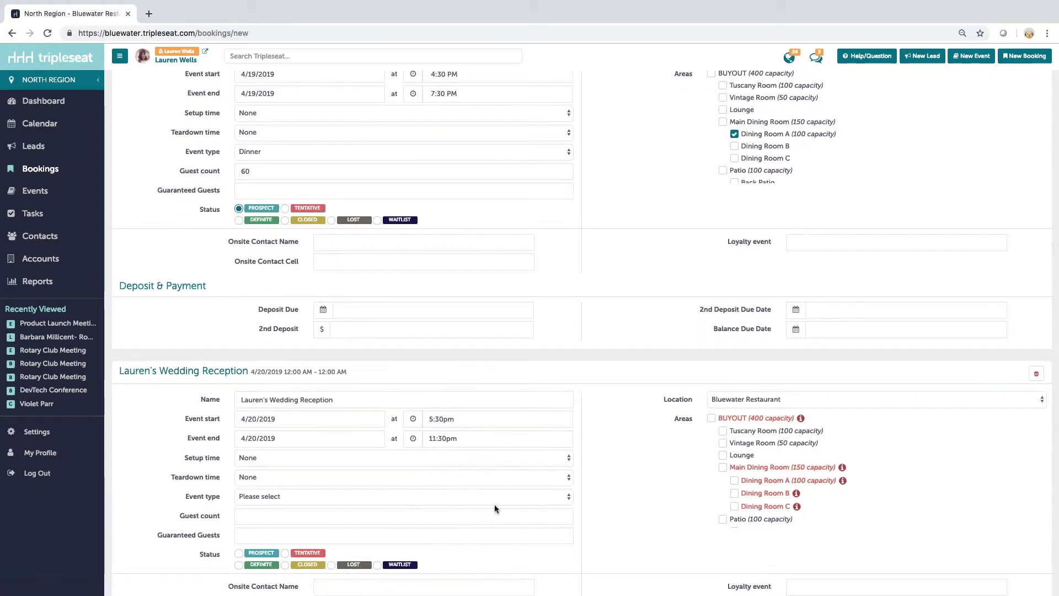
- Make the reception a Reception event for 150 guests, Prospect, in Tuscany and Vintage Rooms
scroll(386, 491, down, 1)
click(263, 480)
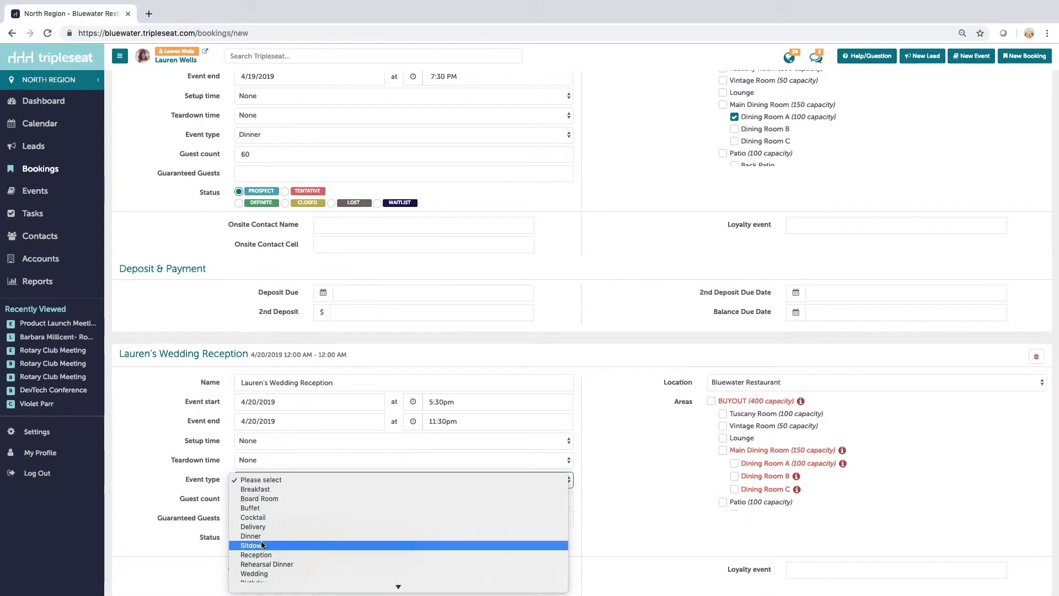
click(263, 554)
scroll(285, 476, down, 2)
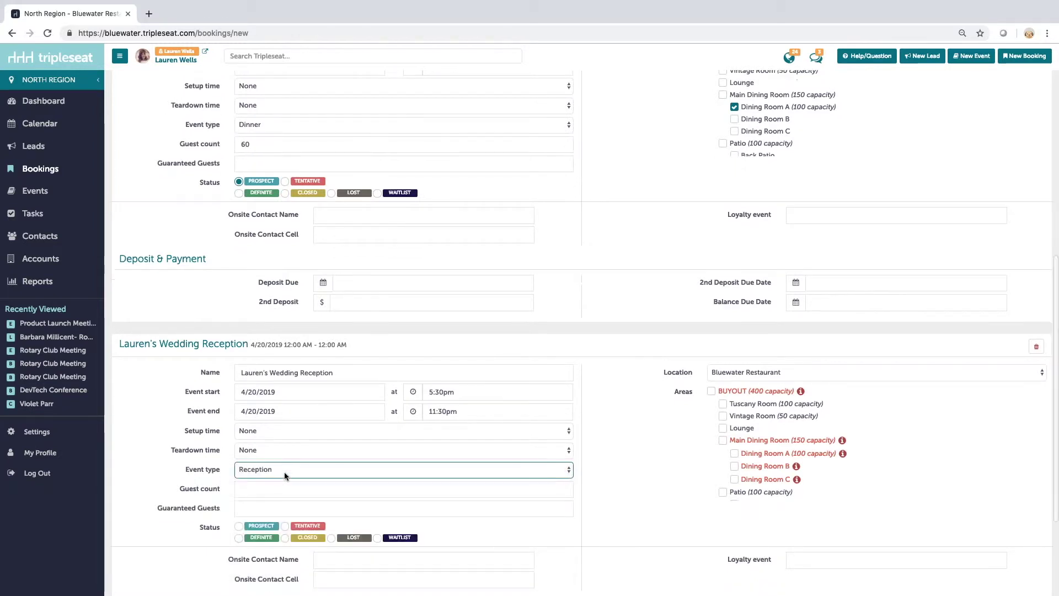
key(Tab)
text(150)
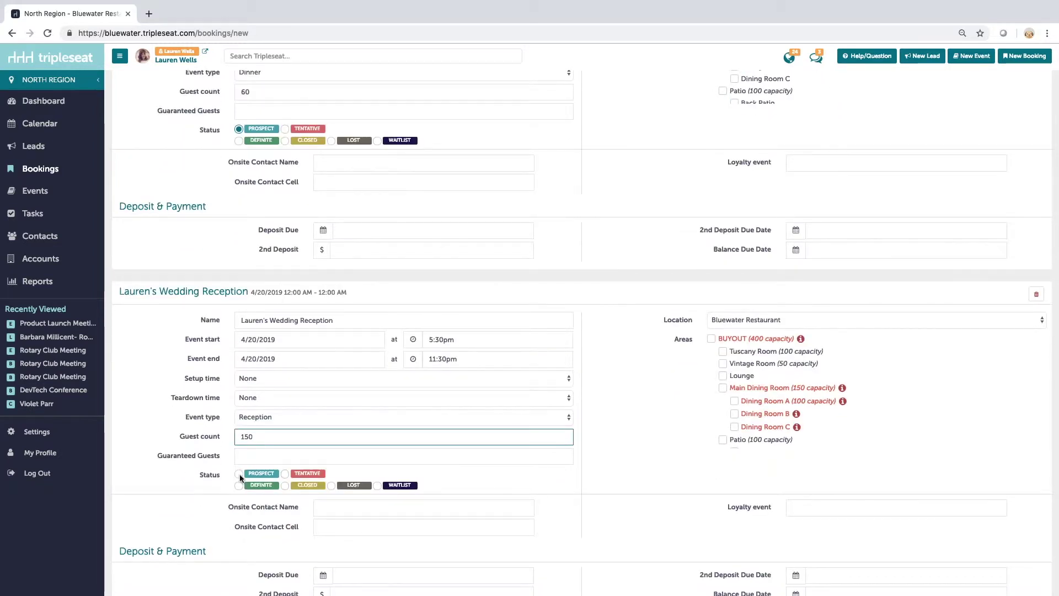
click(239, 474)
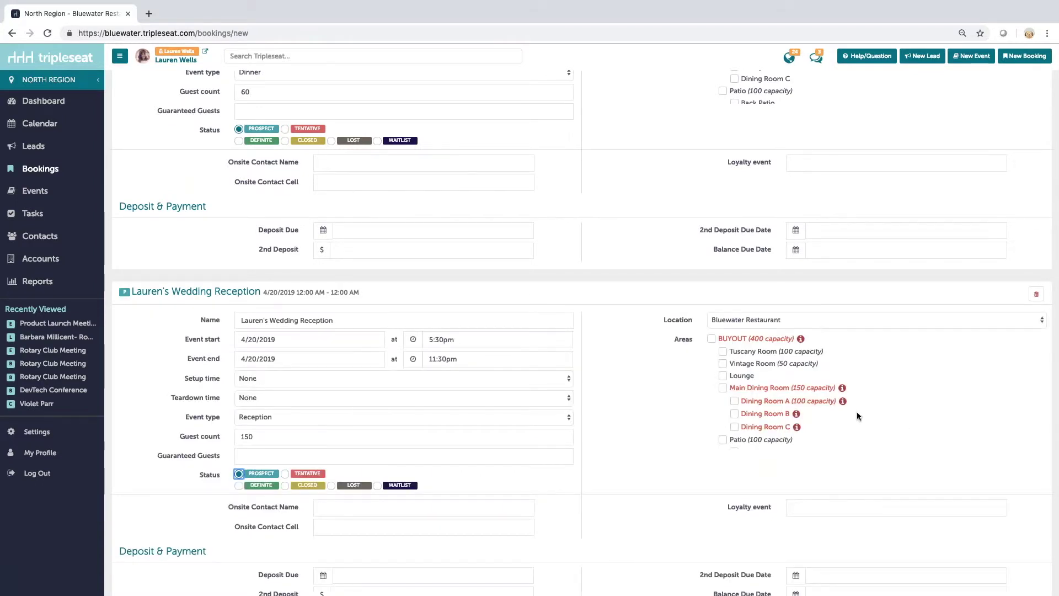
scroll(858, 416, down, 2)
scroll(858, 415, up, 2)
scroll(728, 359, down, 3)
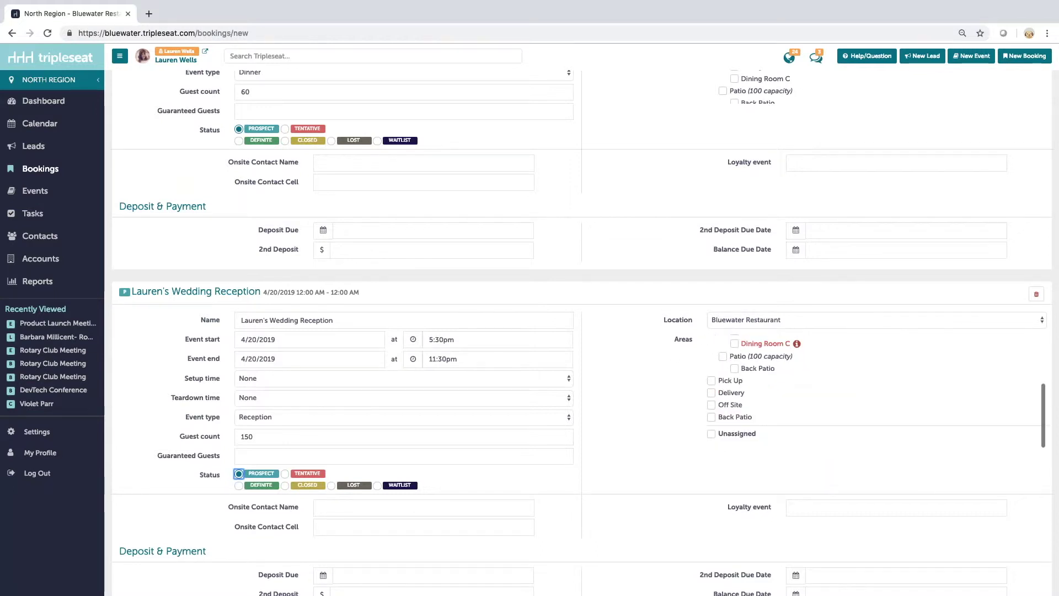
scroll(728, 360, up, 3)
click(723, 353)
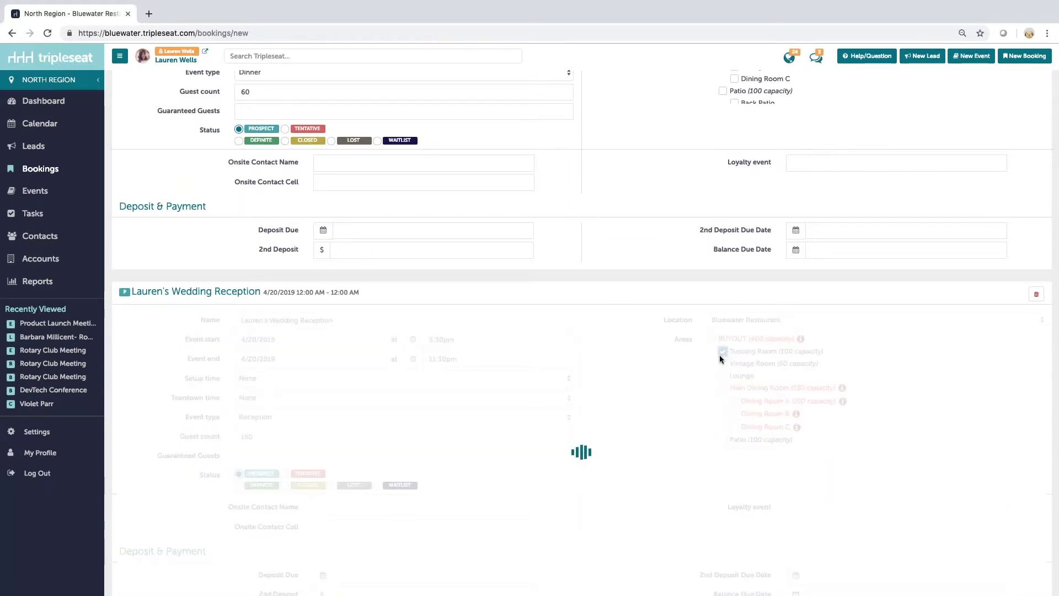
click(722, 364)
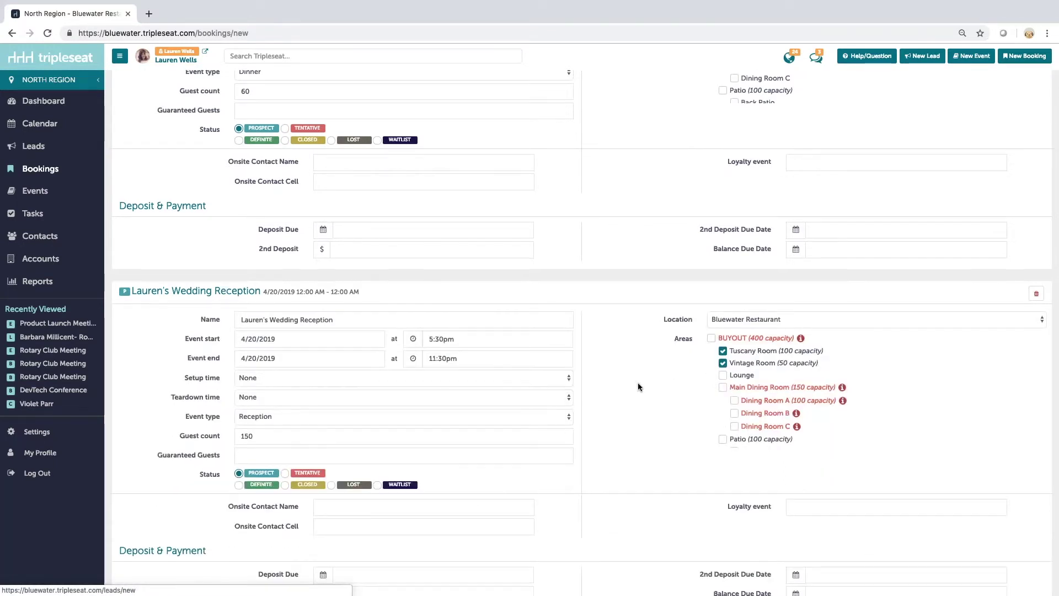
scroll(638, 384, down, 3)
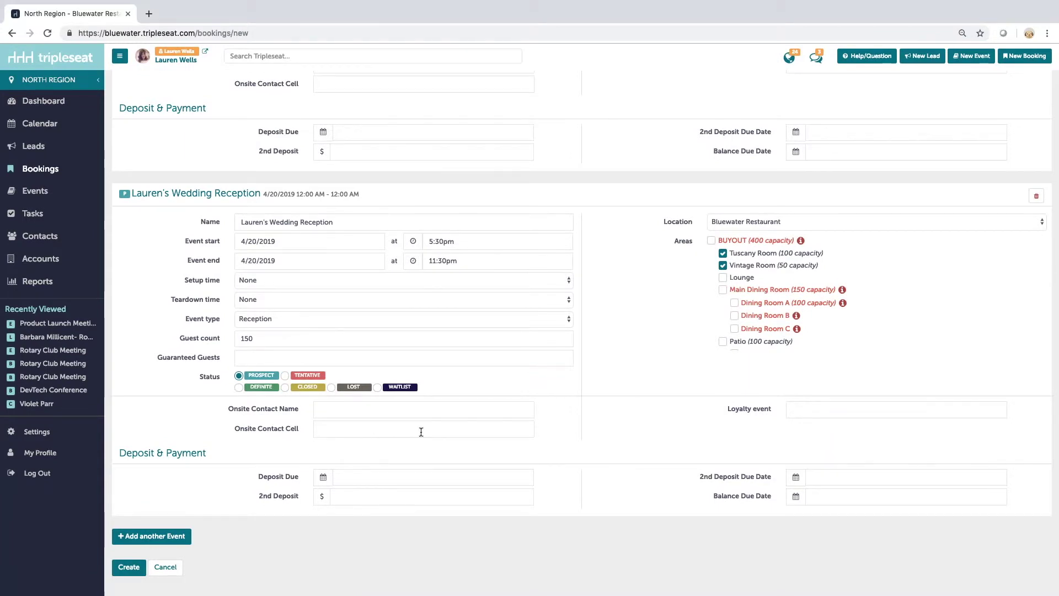
scroll(421, 432, down, 1)
click(141, 539)
- Name the third event 'Lauren's Farewell Brunch' on 4/21/2019, starting at 10:30am
scroll(236, 496, down, 3)
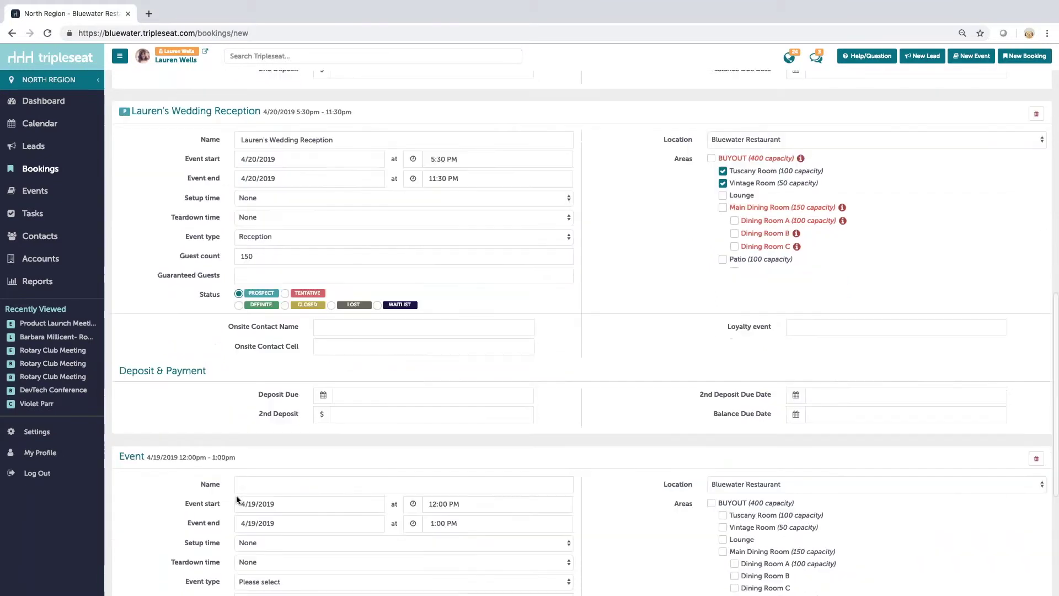
scroll(237, 499, down, 3)
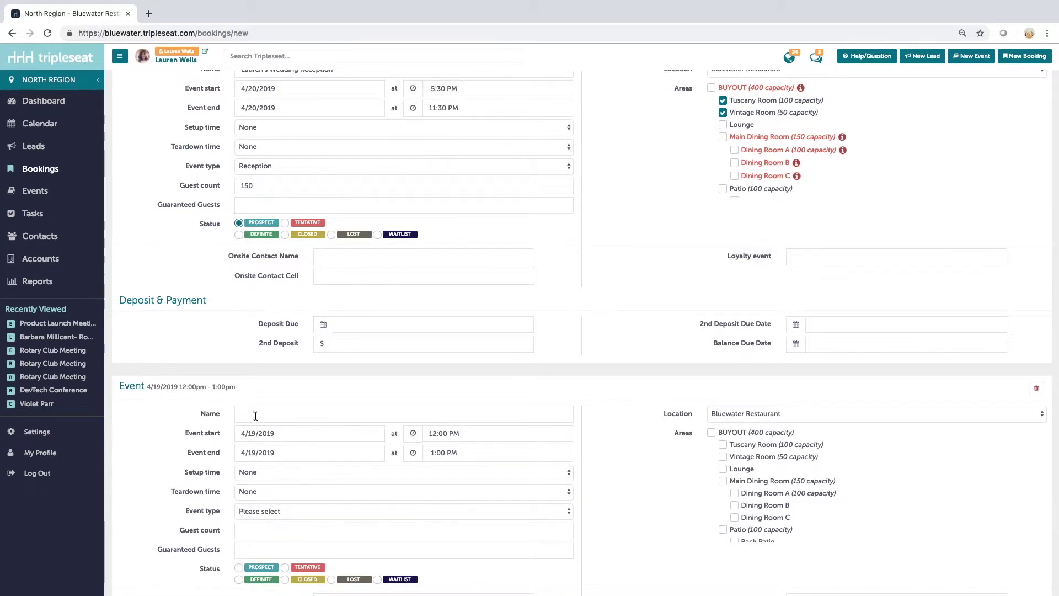
click(256, 415)
text(L)
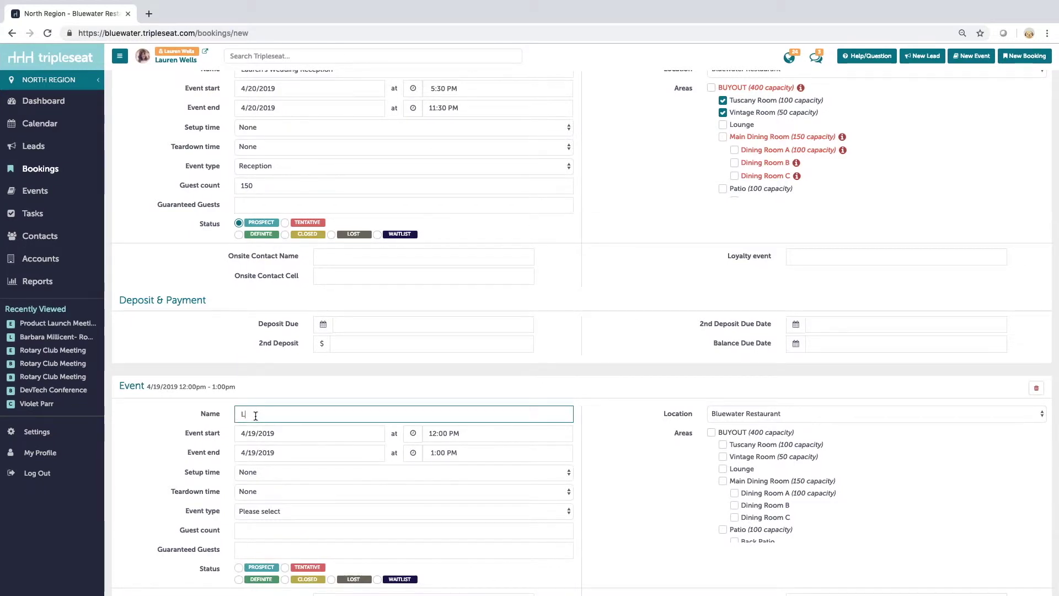
text(auren's Farewell Brunch)
click(262, 433)
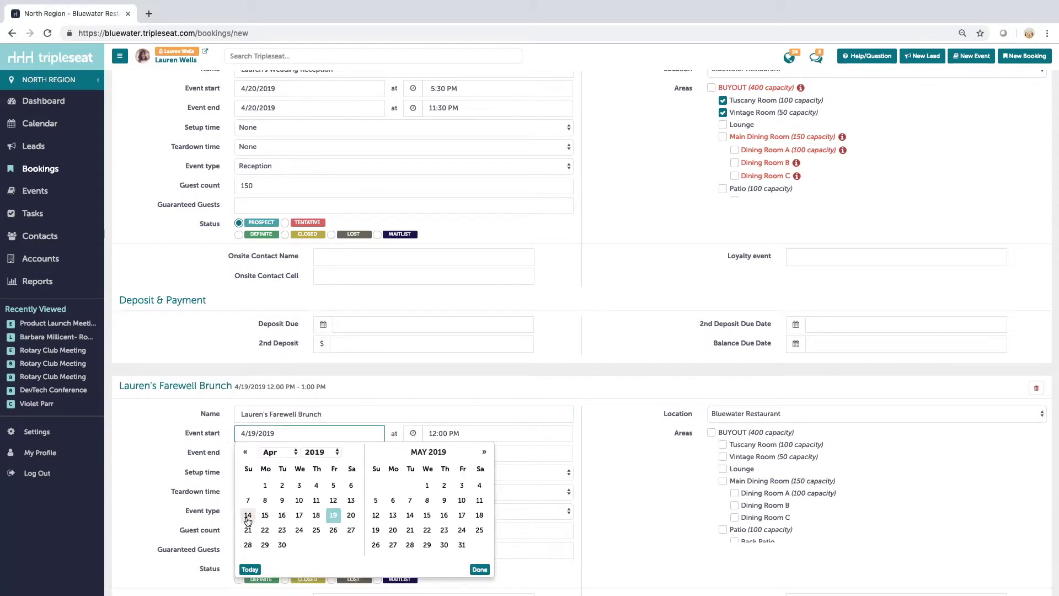
click(248, 530)
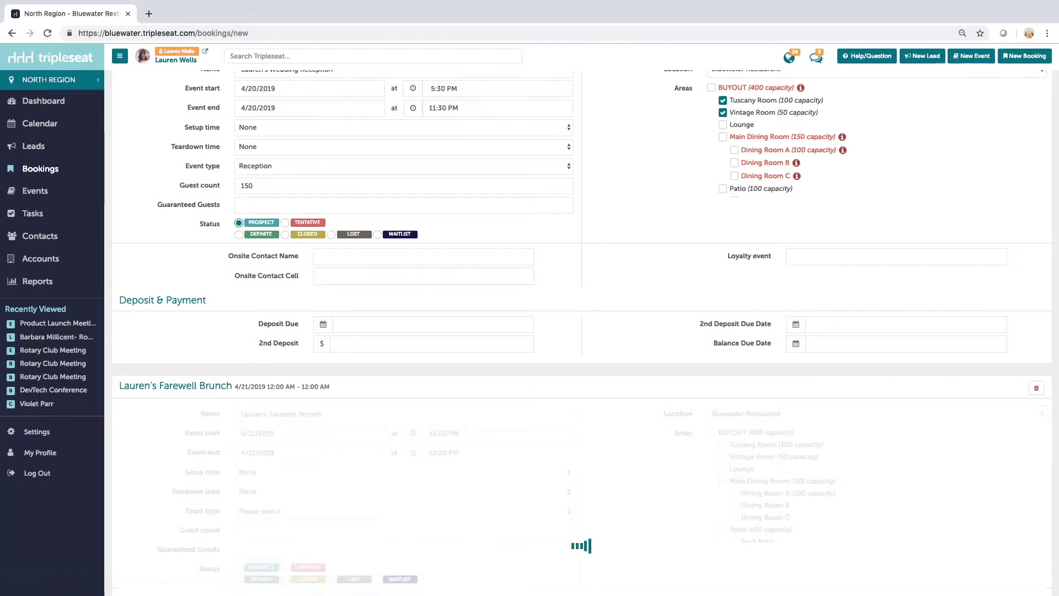
click(445, 433)
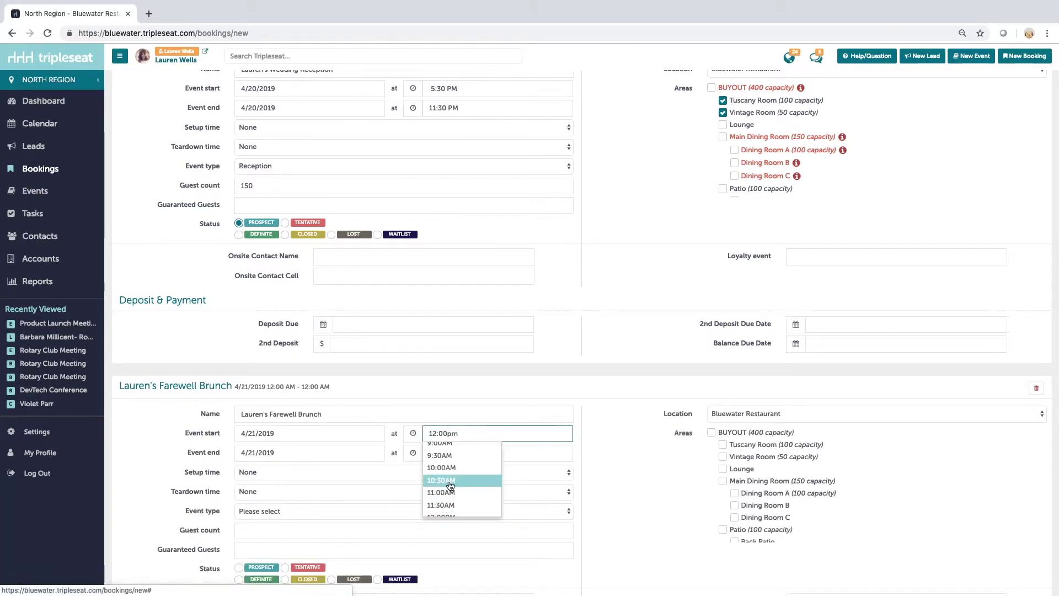
click(450, 481)
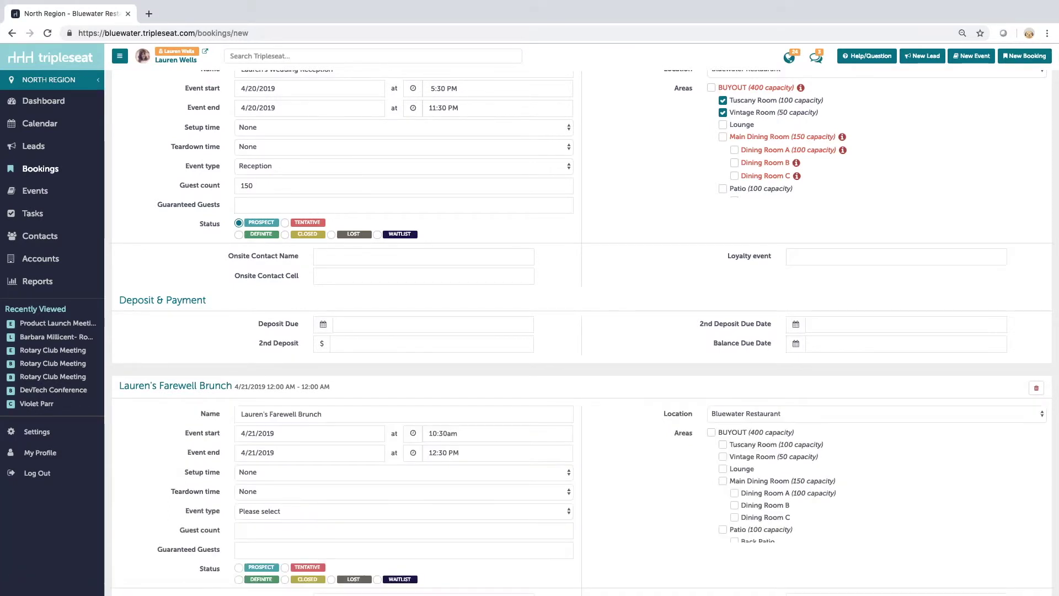
- Give the brunch 50 guests, Prospect status and the Vintage Room
text(50)
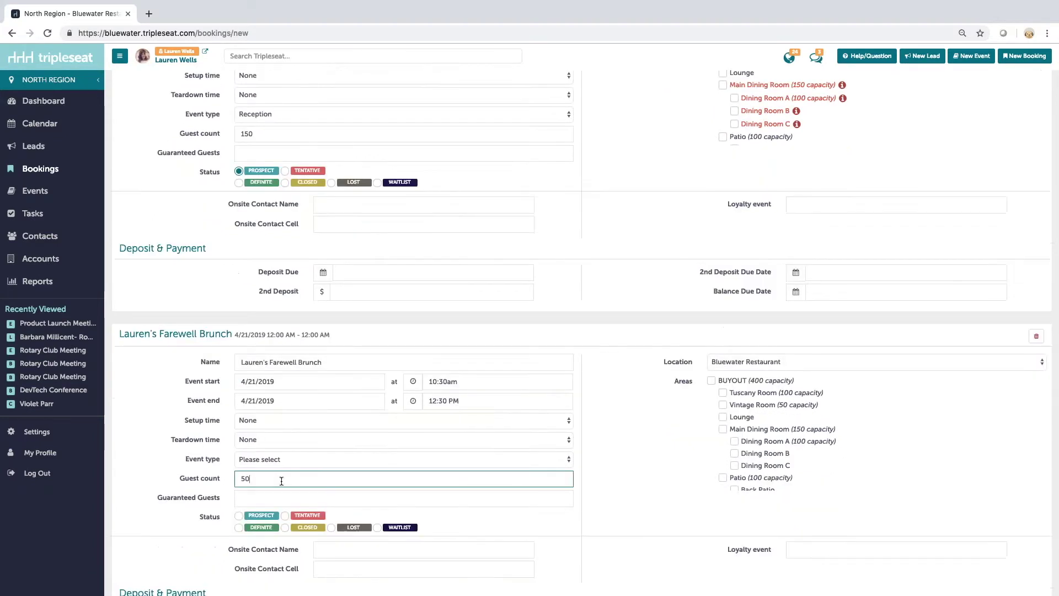
click(238, 516)
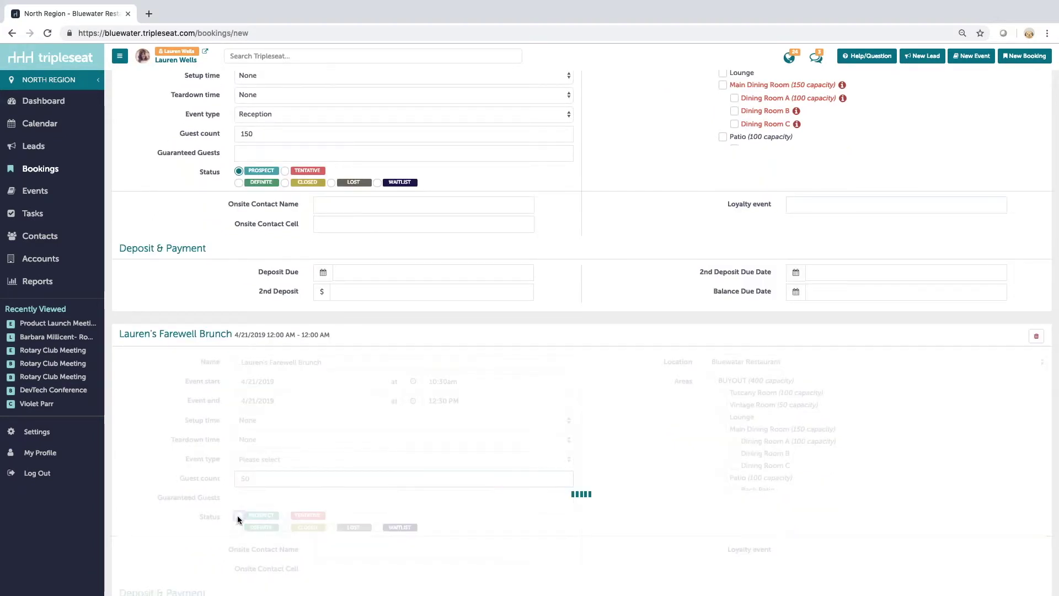
click(723, 405)
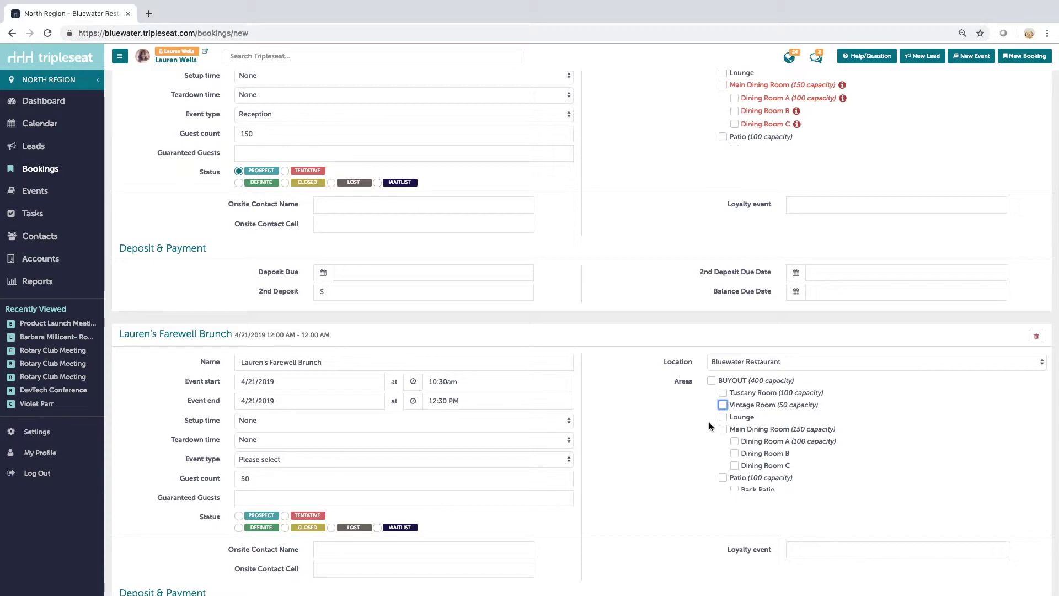
scroll(649, 428, down, 2)
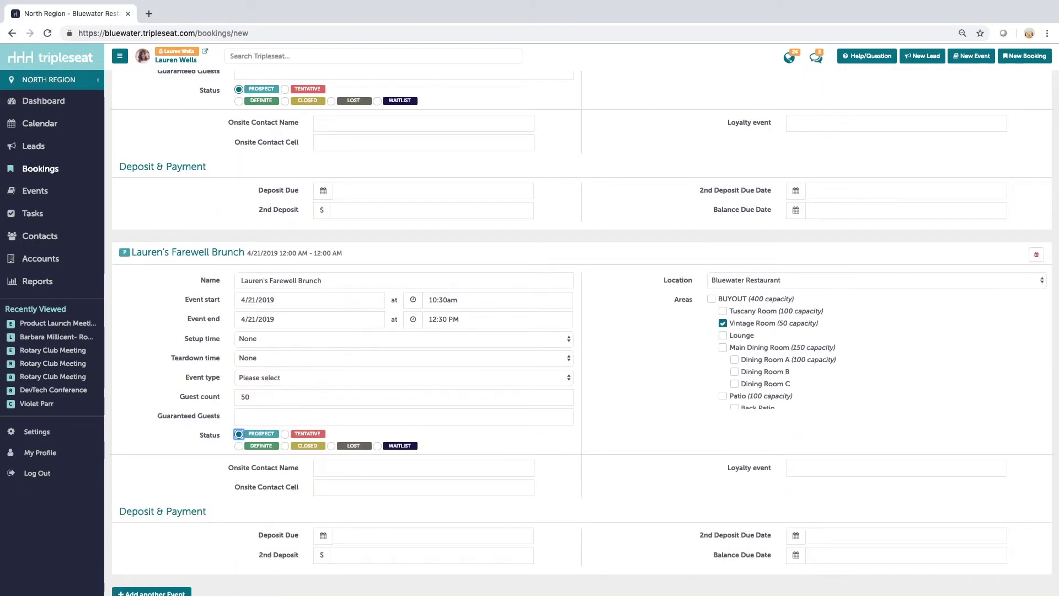
- Create the Lauren's Wedding Weekend booking and view its three events
scroll(582, 331, up, 2)
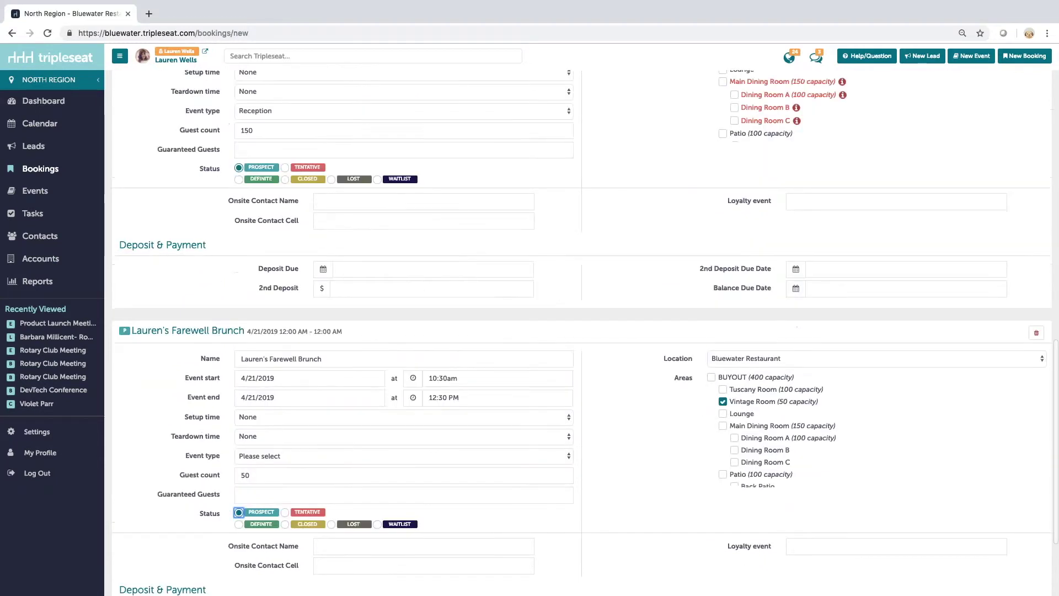
scroll(577, 201, up, 19)
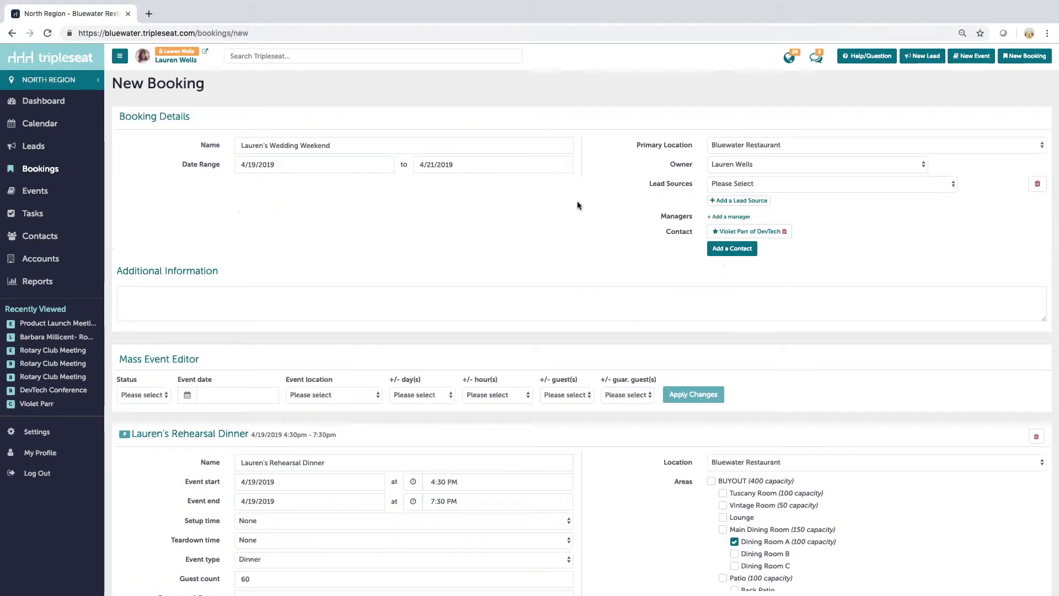
scroll(509, 223, down, 2)
scroll(509, 226, down, 2)
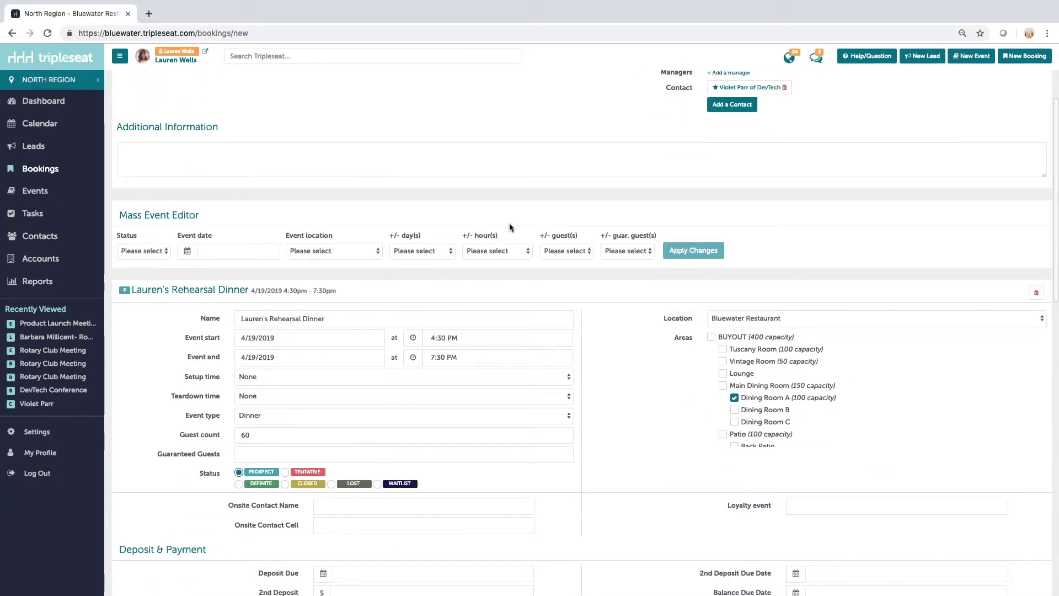
scroll(509, 226, down, 1)
scroll(509, 224, down, 2)
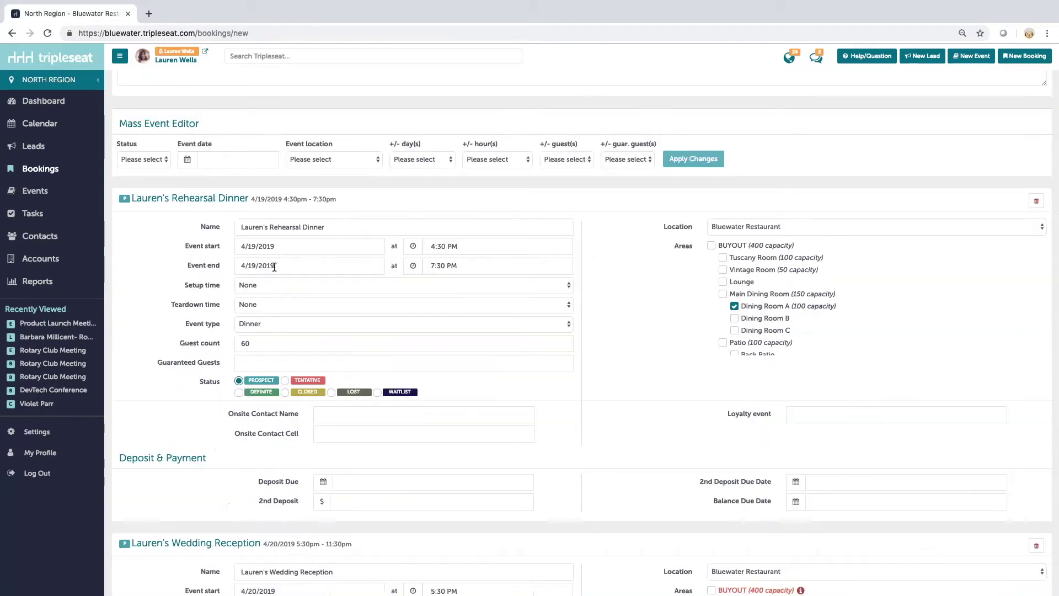
scroll(274, 267, down, 7)
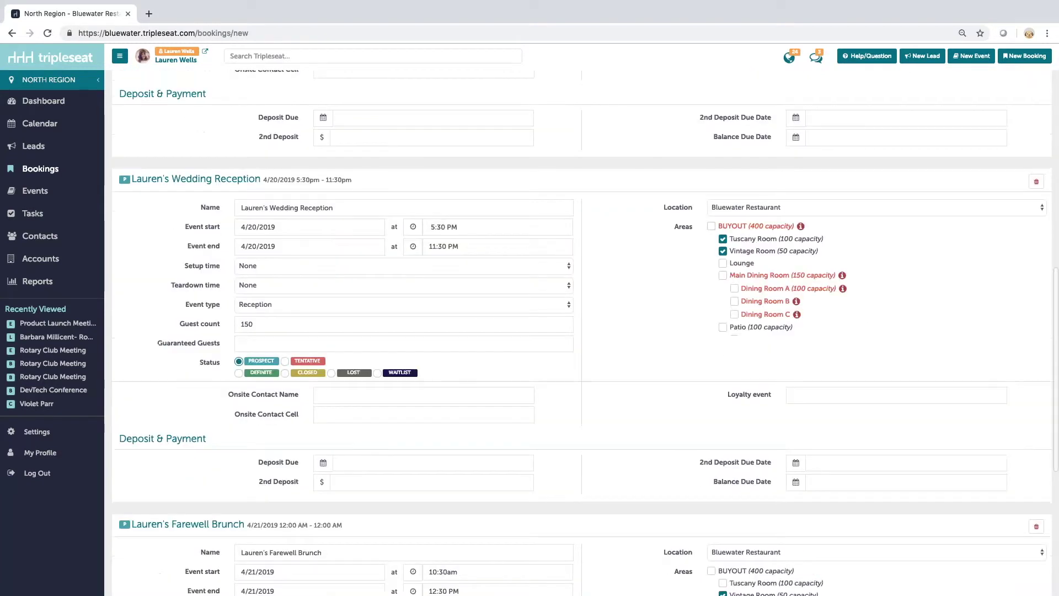
scroll(586, 332, down, 5)
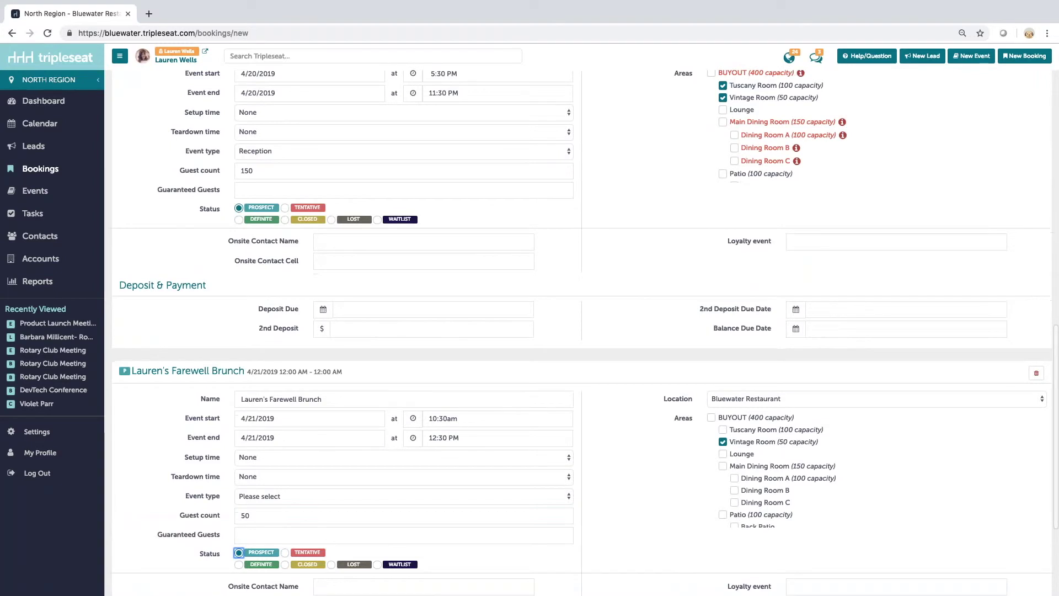
scroll(582, 331, down, 2)
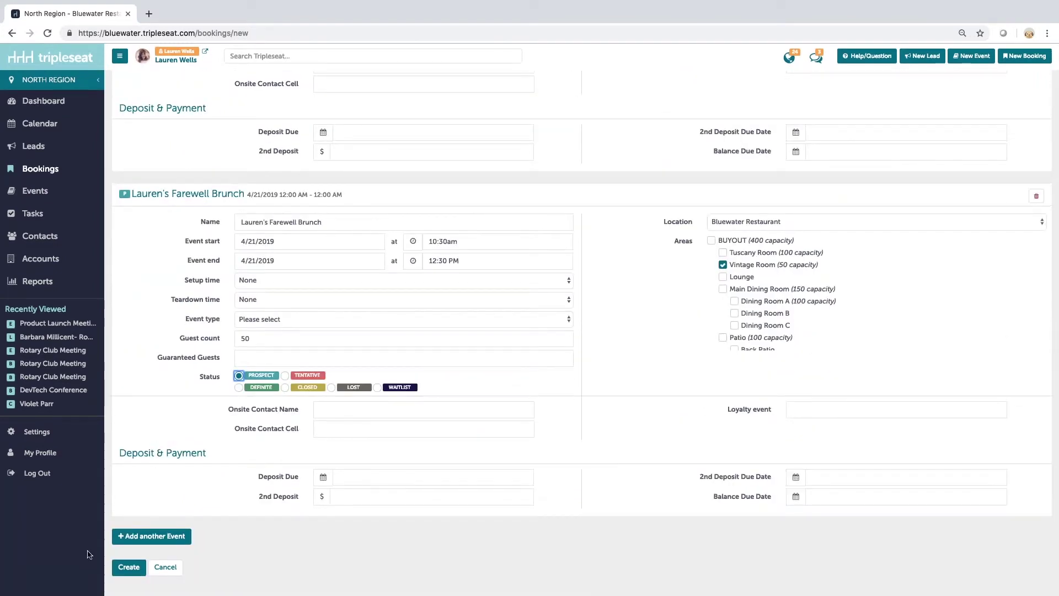
click(137, 573)
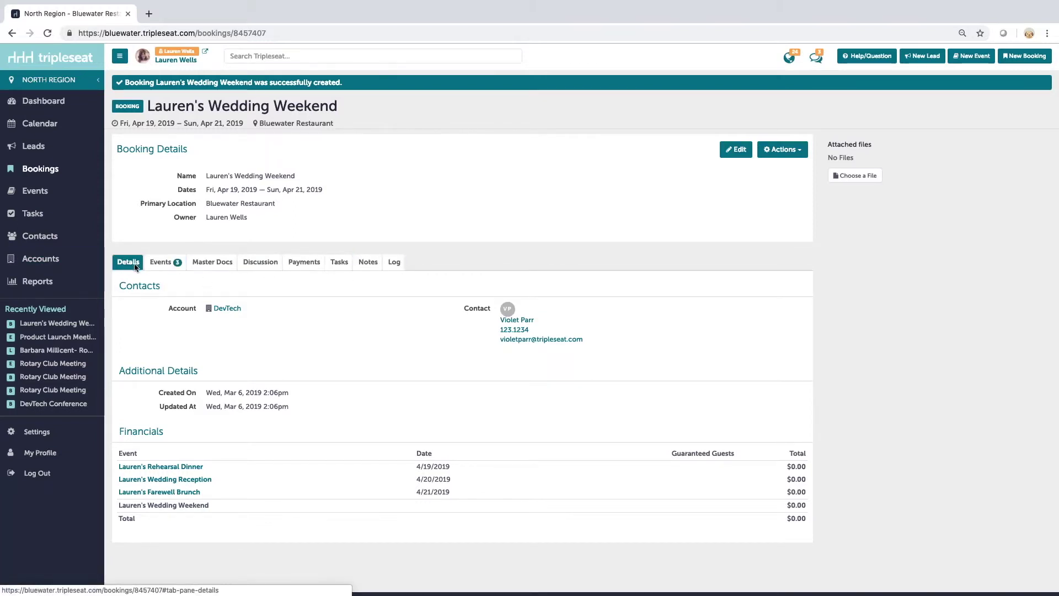
click(163, 264)
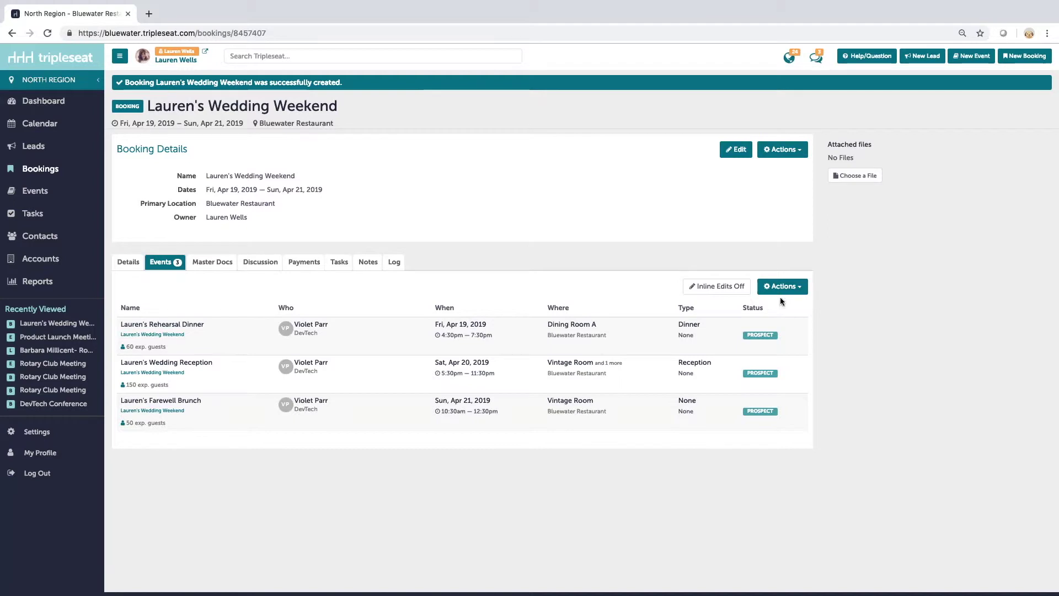
- With inline edits, change the rehearsal dinner's expected guest count from 60 to 75 and save
click(726, 290)
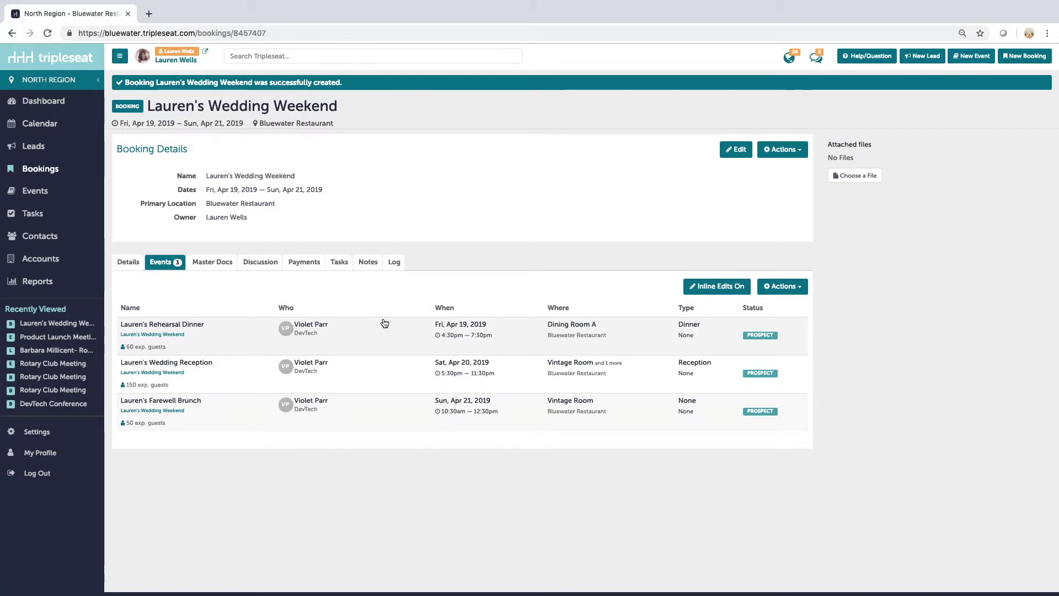
click(149, 347)
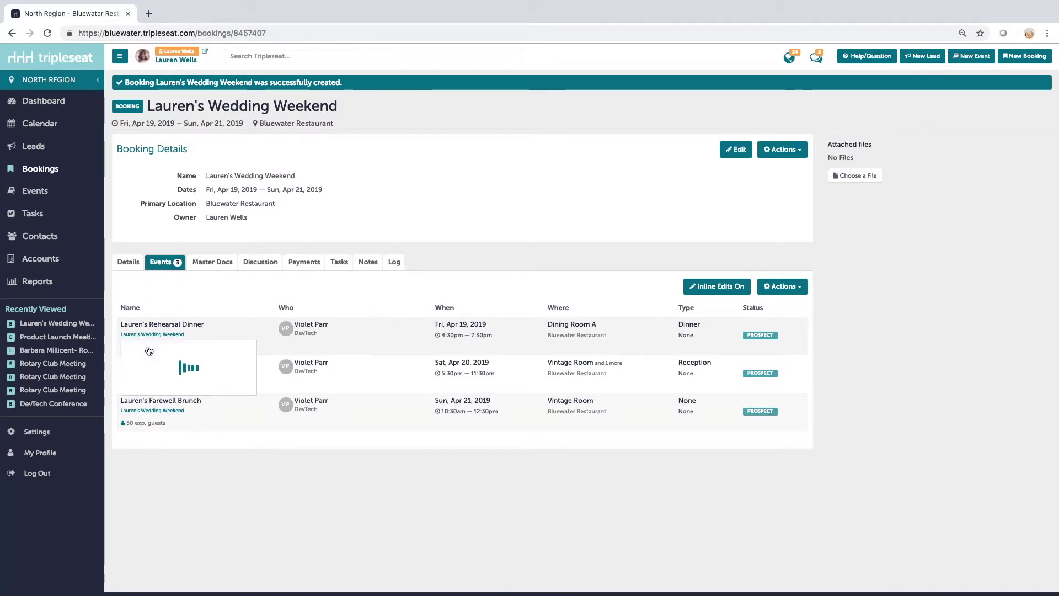
double_click(156, 368)
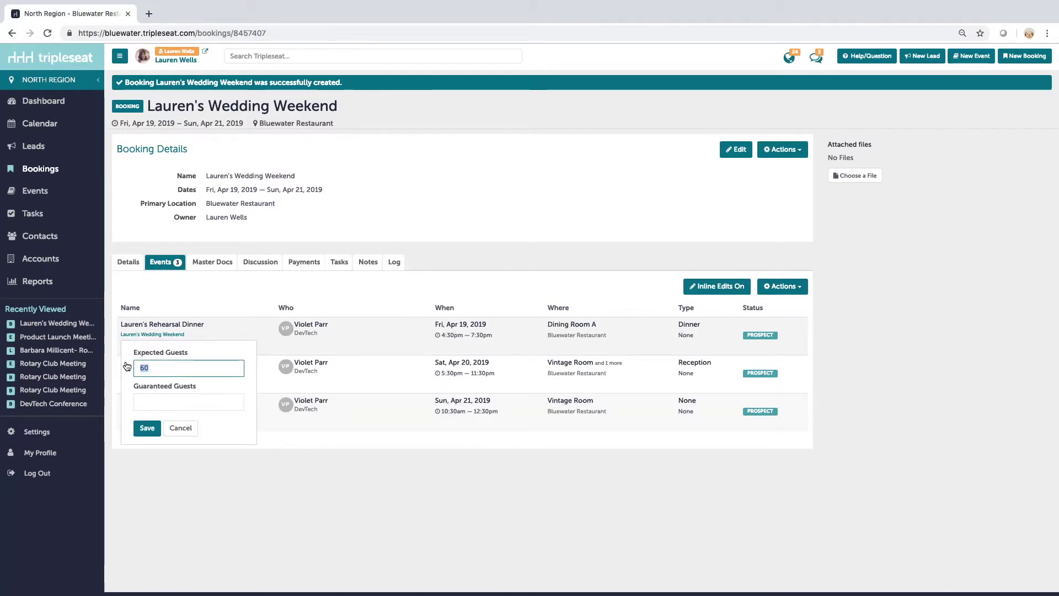
text(75)
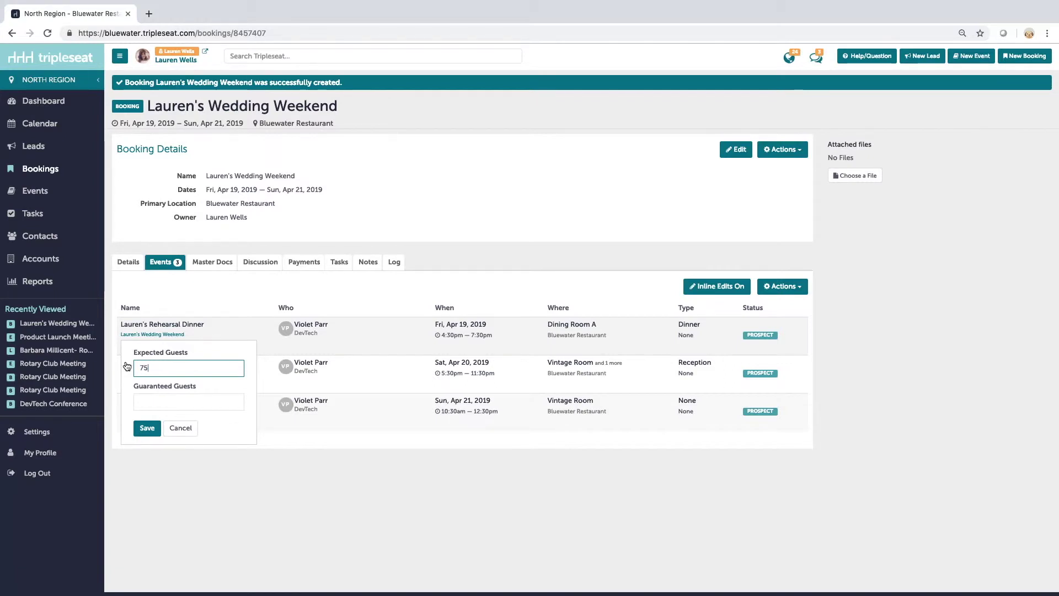
click(146, 428)
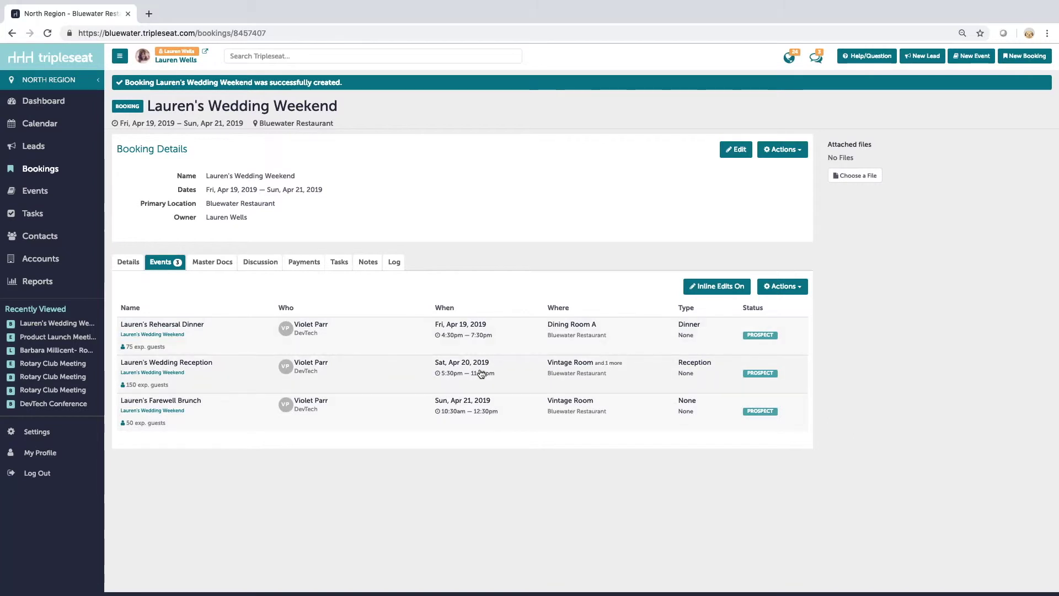
scroll(193, 364, down, 1)
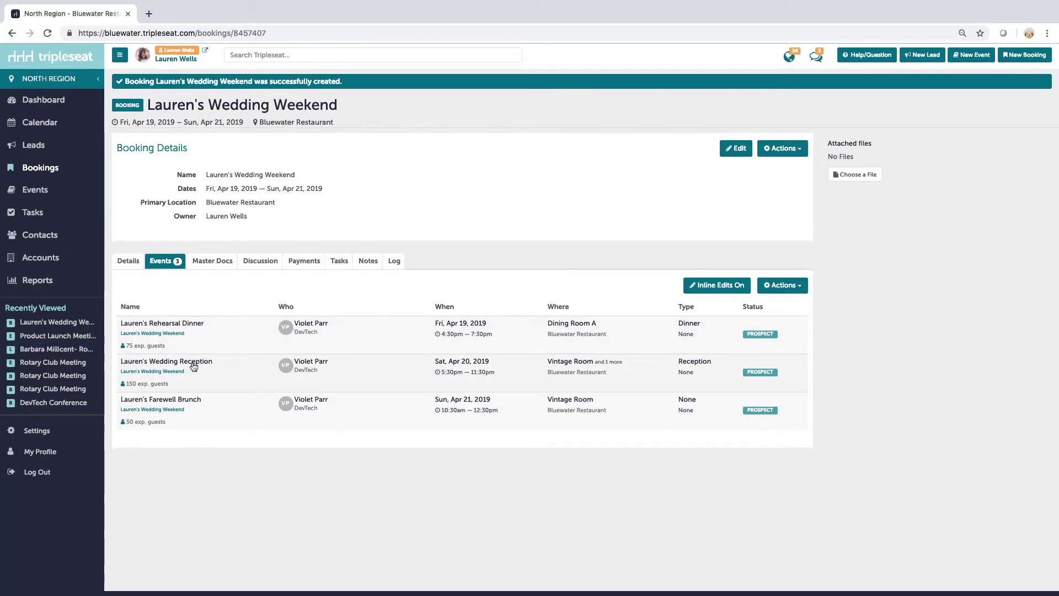
scroll(193, 366, up, 1)
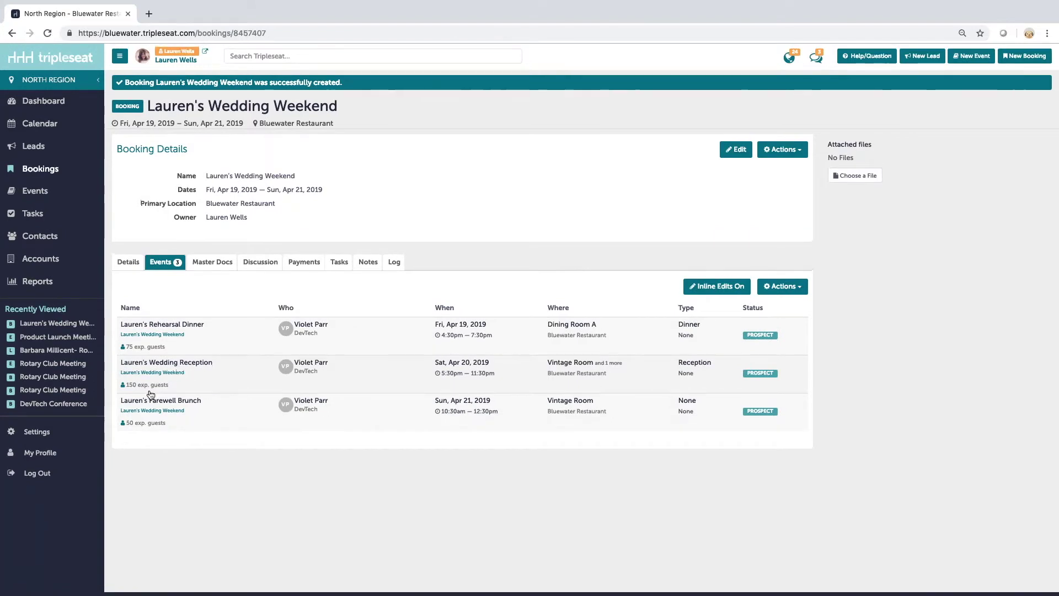
click(716, 290)
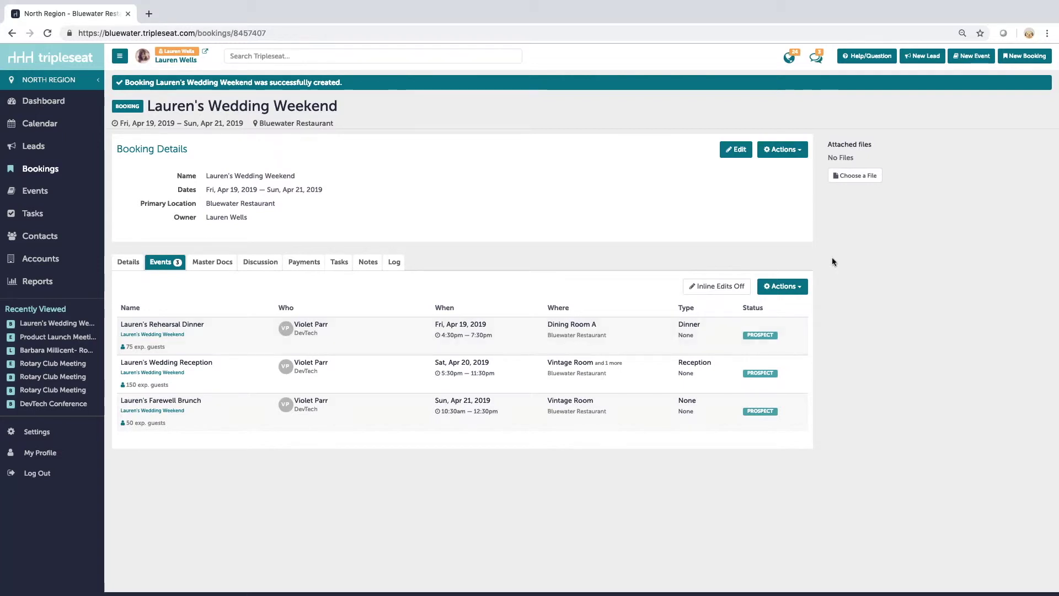
- Look over the Actions dropdown, then view the booking's Discussion threads
click(782, 286)
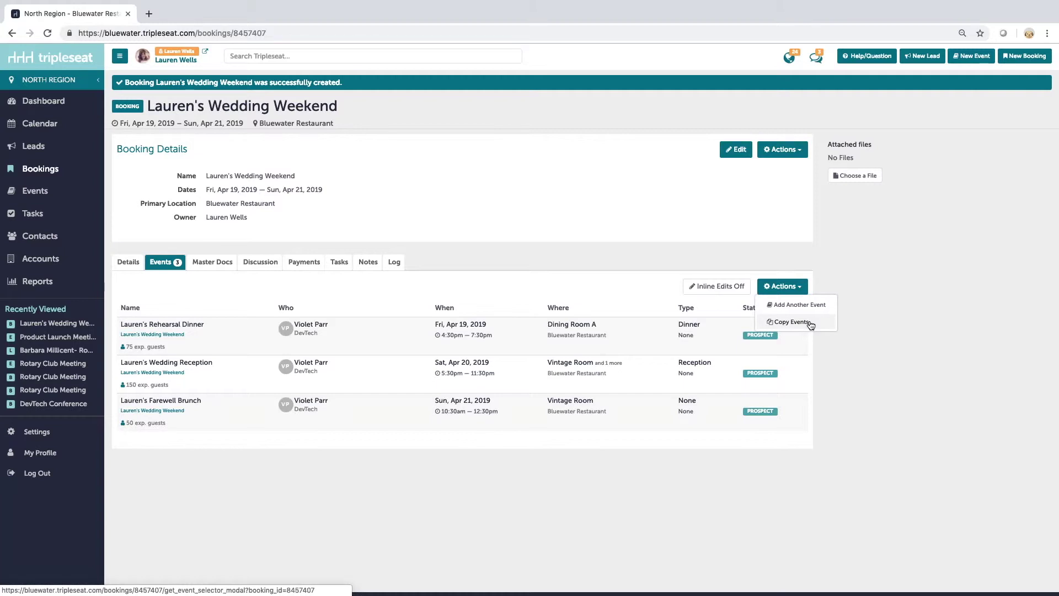
click(268, 264)
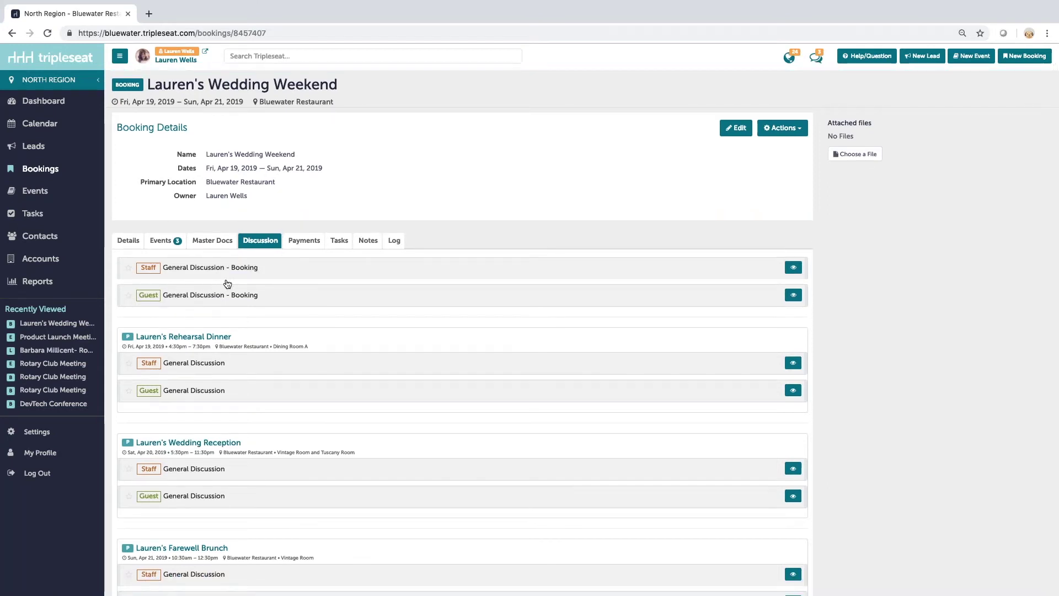
- Check the booking's Payments and Tasks tabs, which show no open tasks
scroll(793, 355, down, 3)
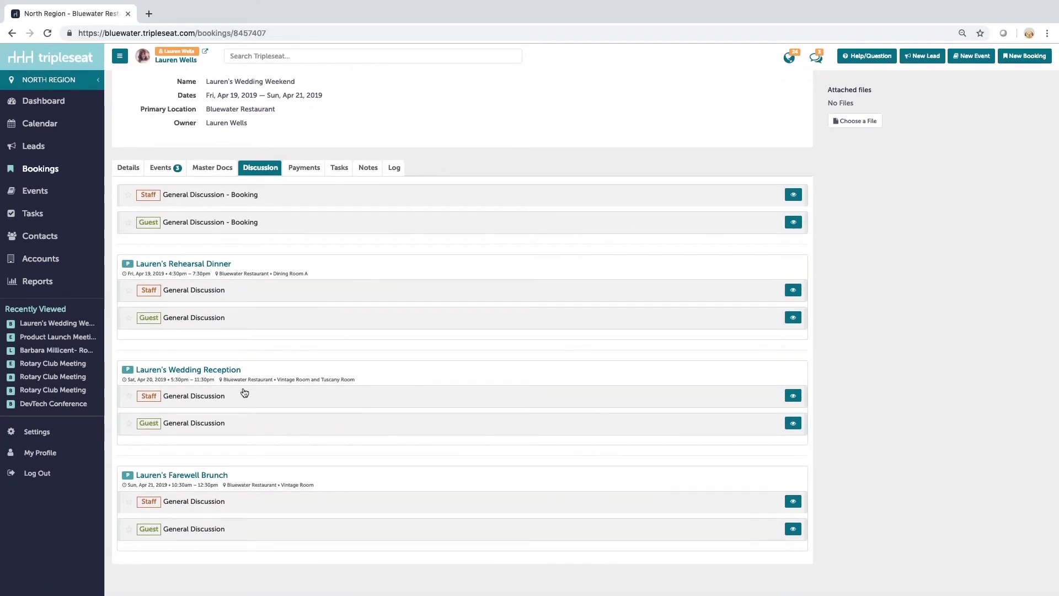
scroll(245, 392, up, 3)
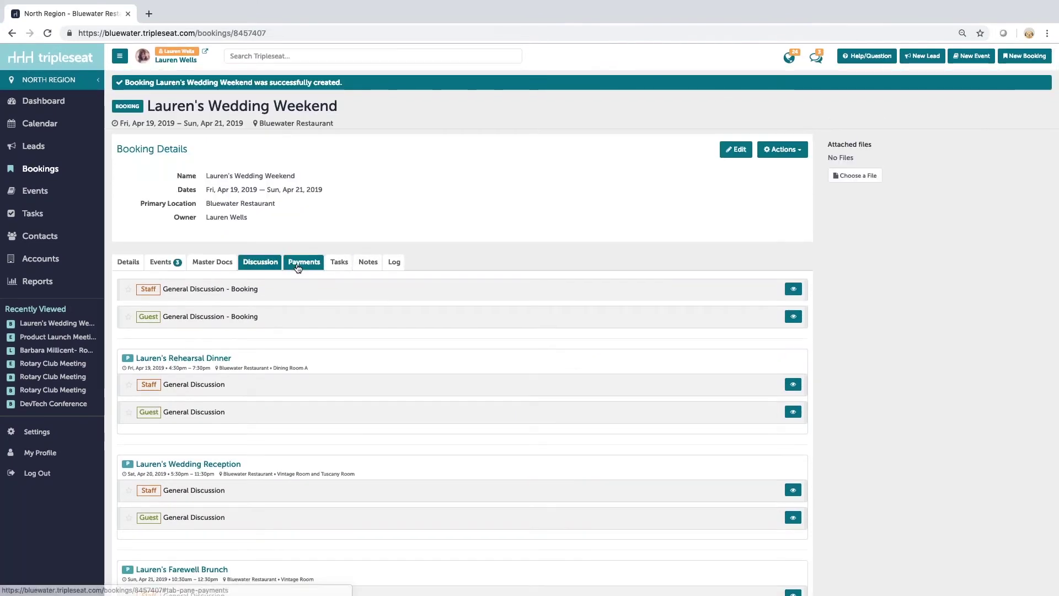
click(304, 262)
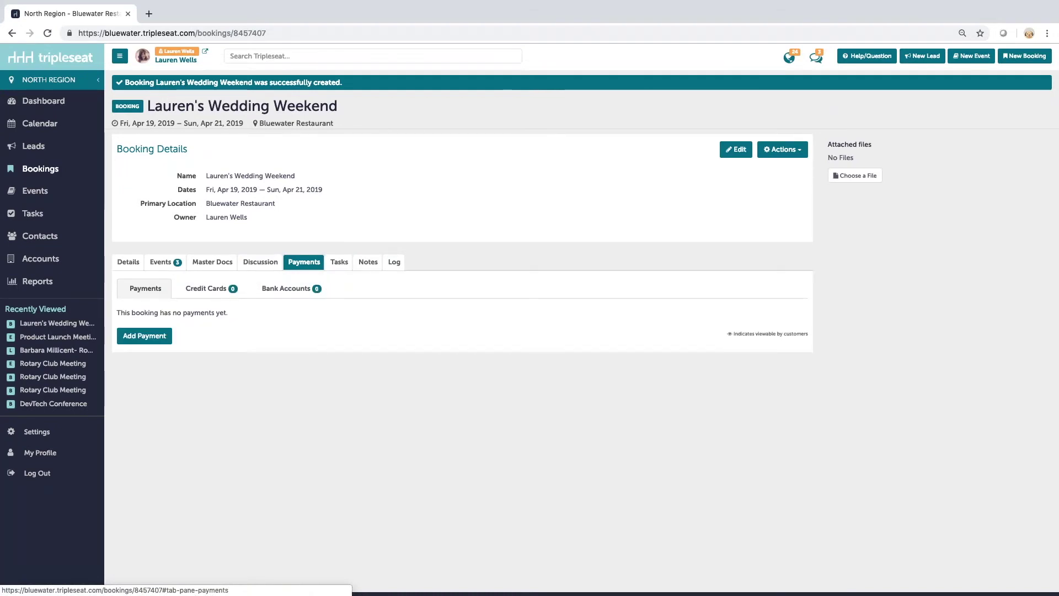
click(347, 264)
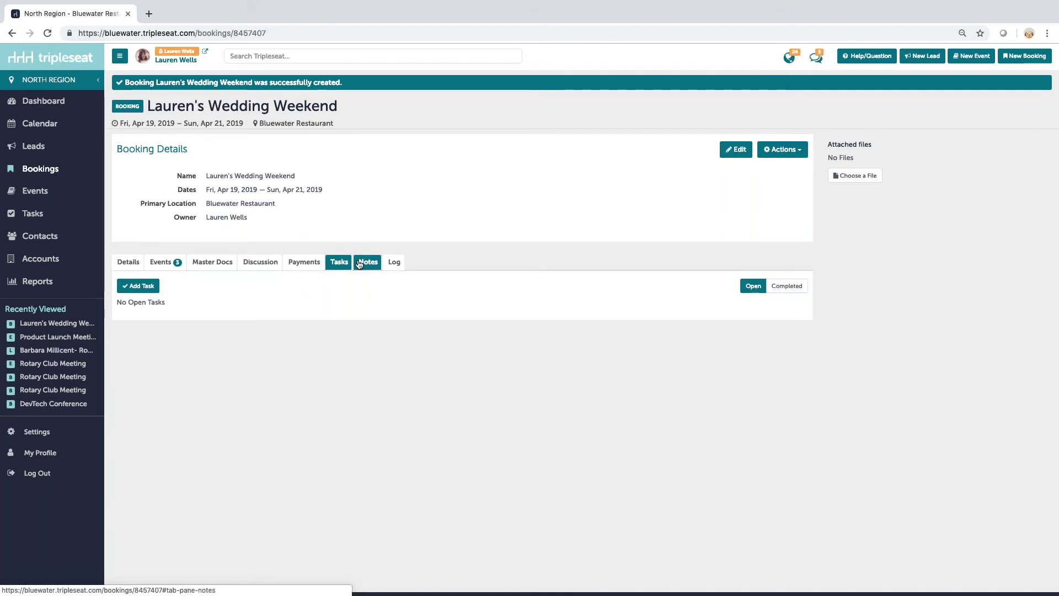
click(209, 264)
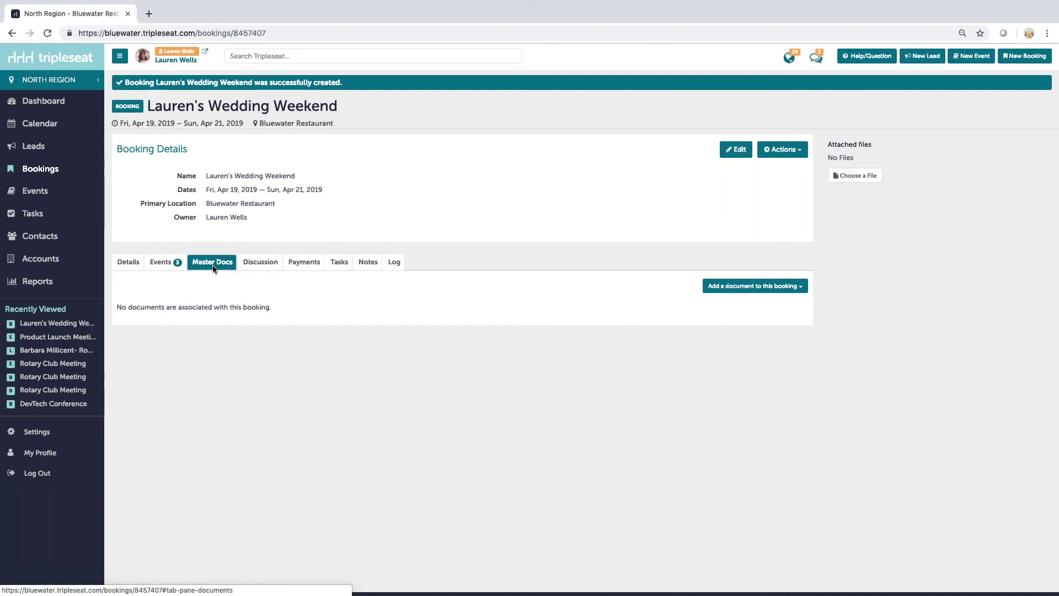
- Browse the documents available to add to the booking, then close the list without adding any
click(779, 285)
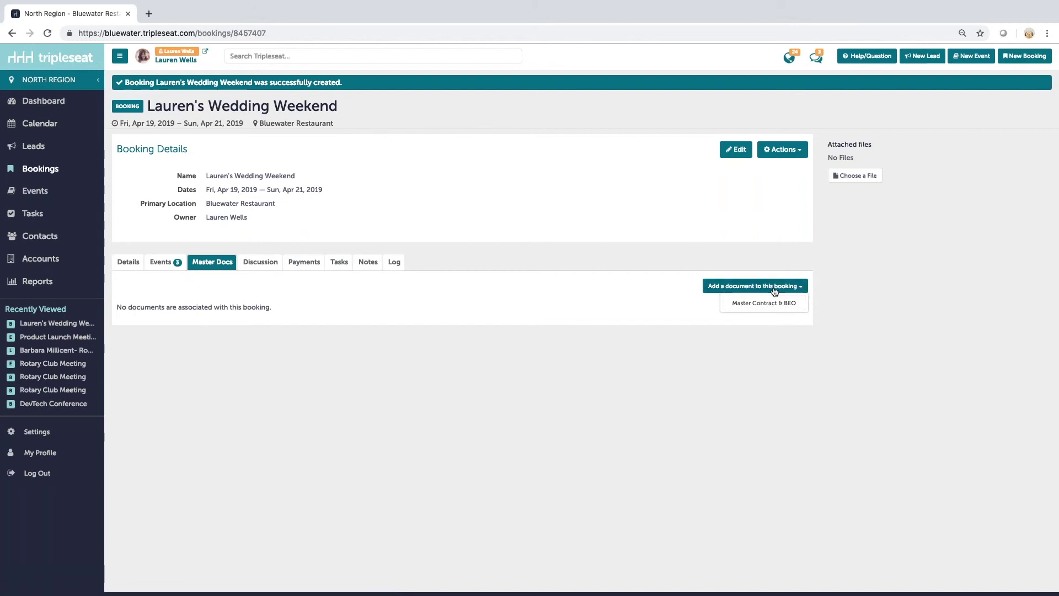
click(774, 291)
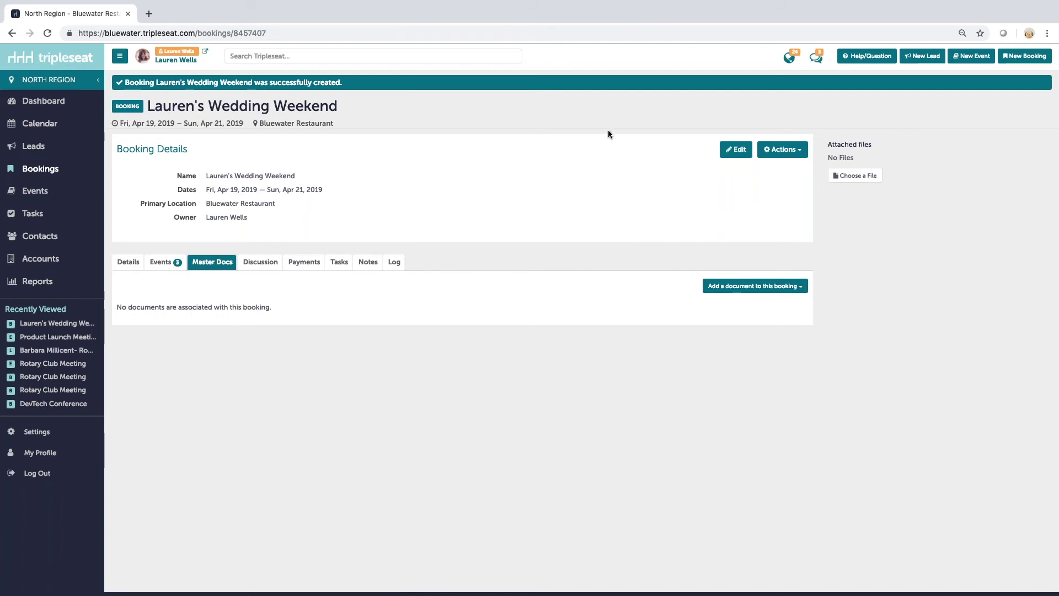
click(783, 150)
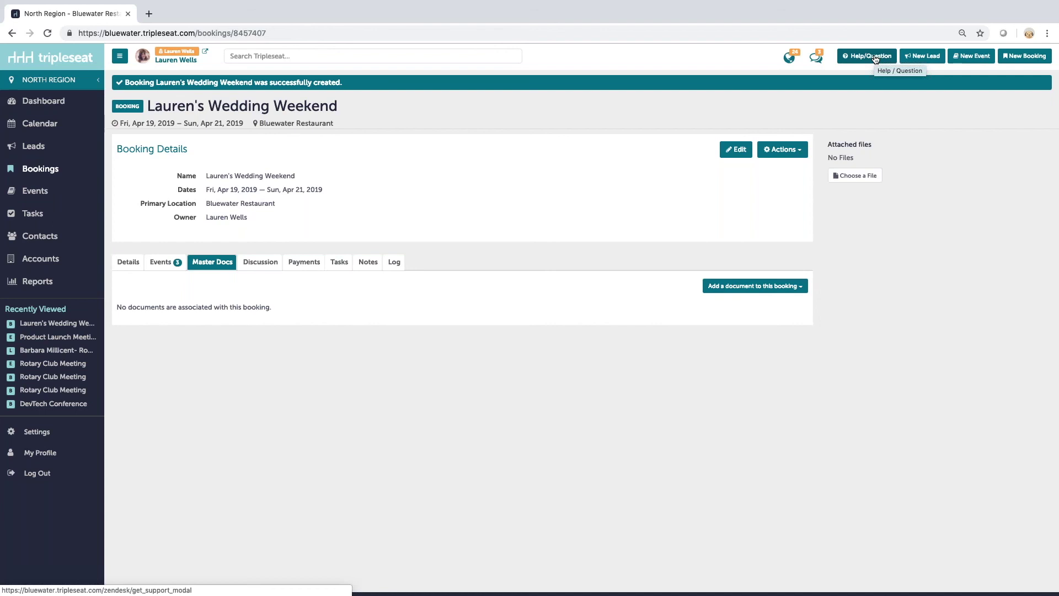
click(876, 57)
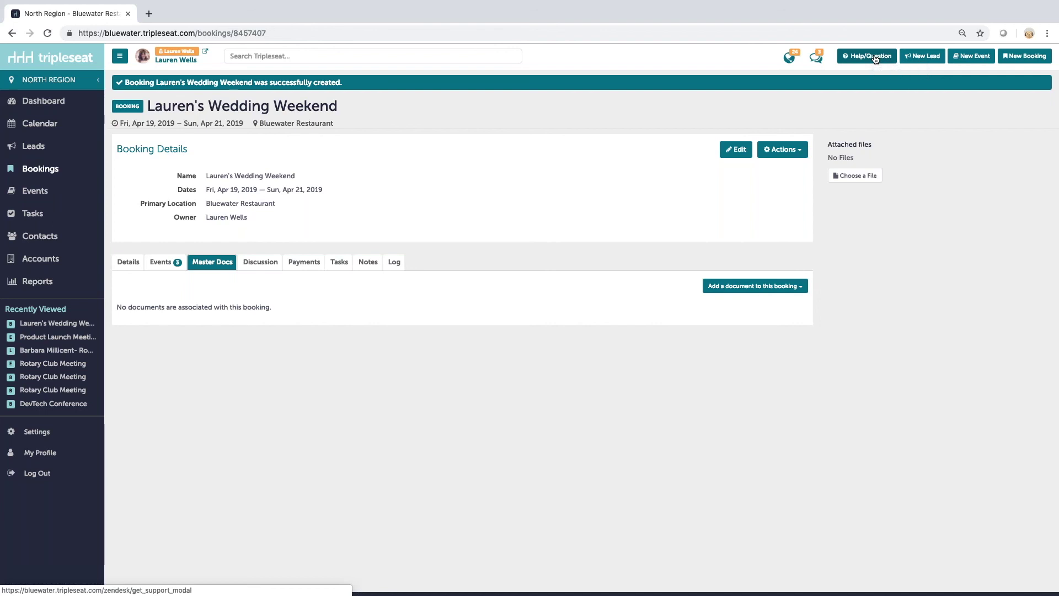